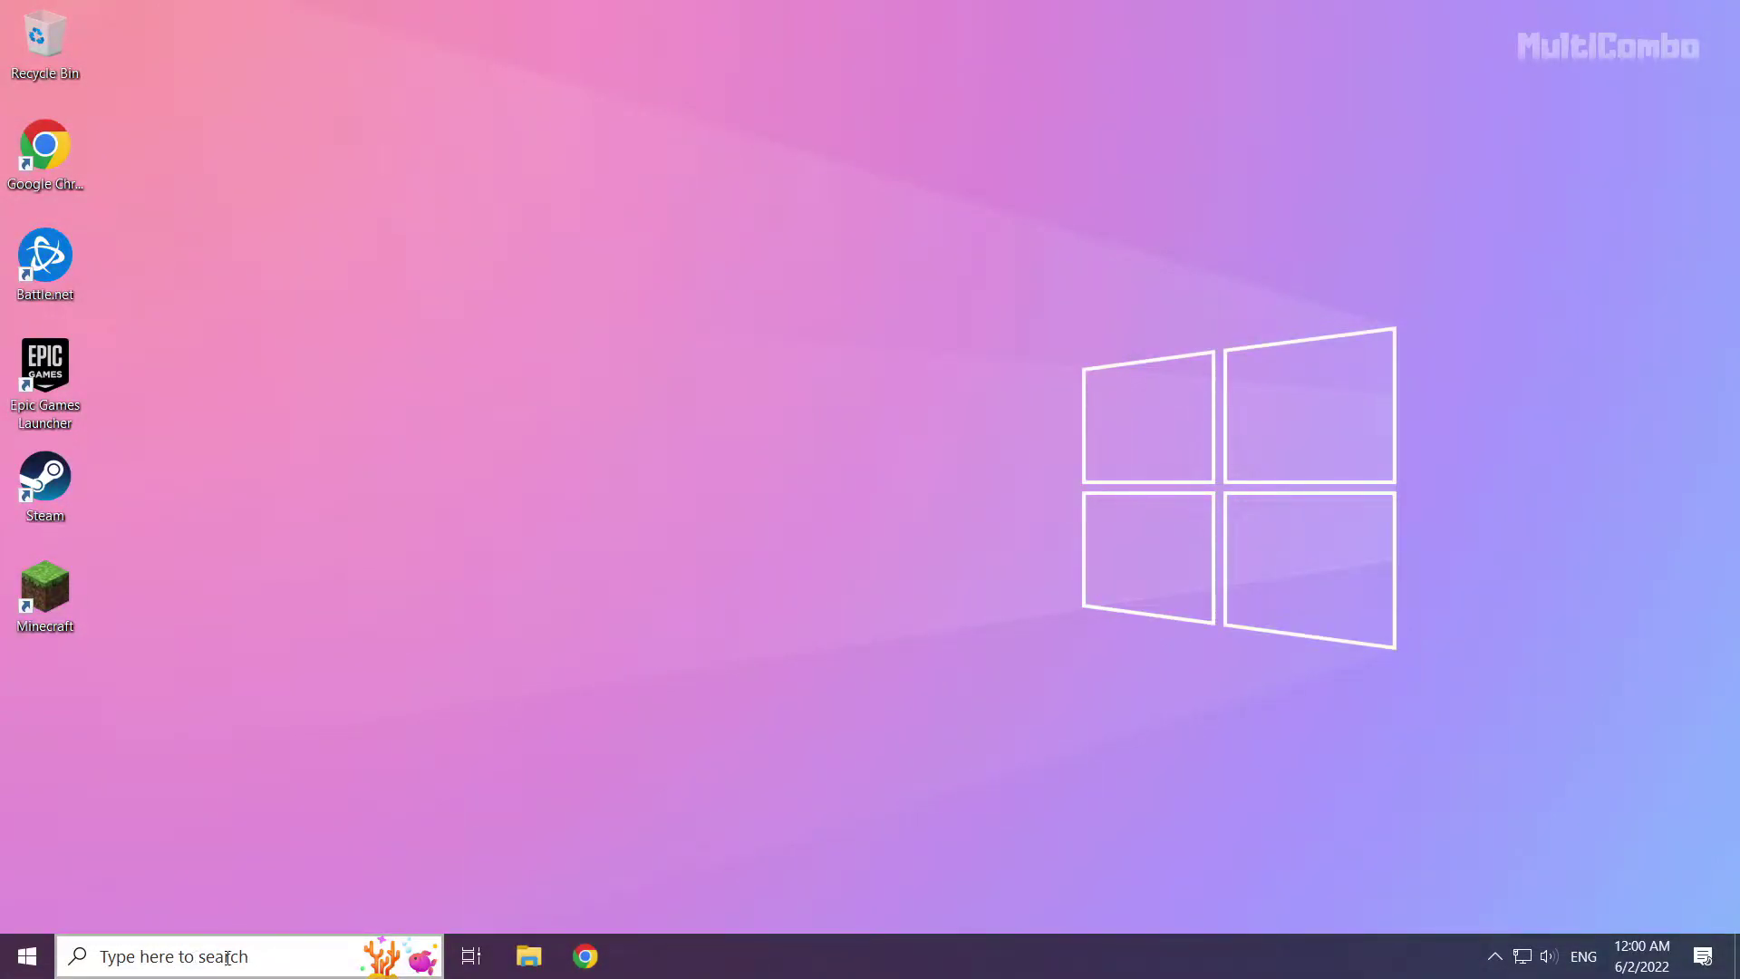
# Search Windows for 'cmd' and bring up the Command Prompt result's launch options.
pyautogui.click(226, 957)
pyautogui.write('c')
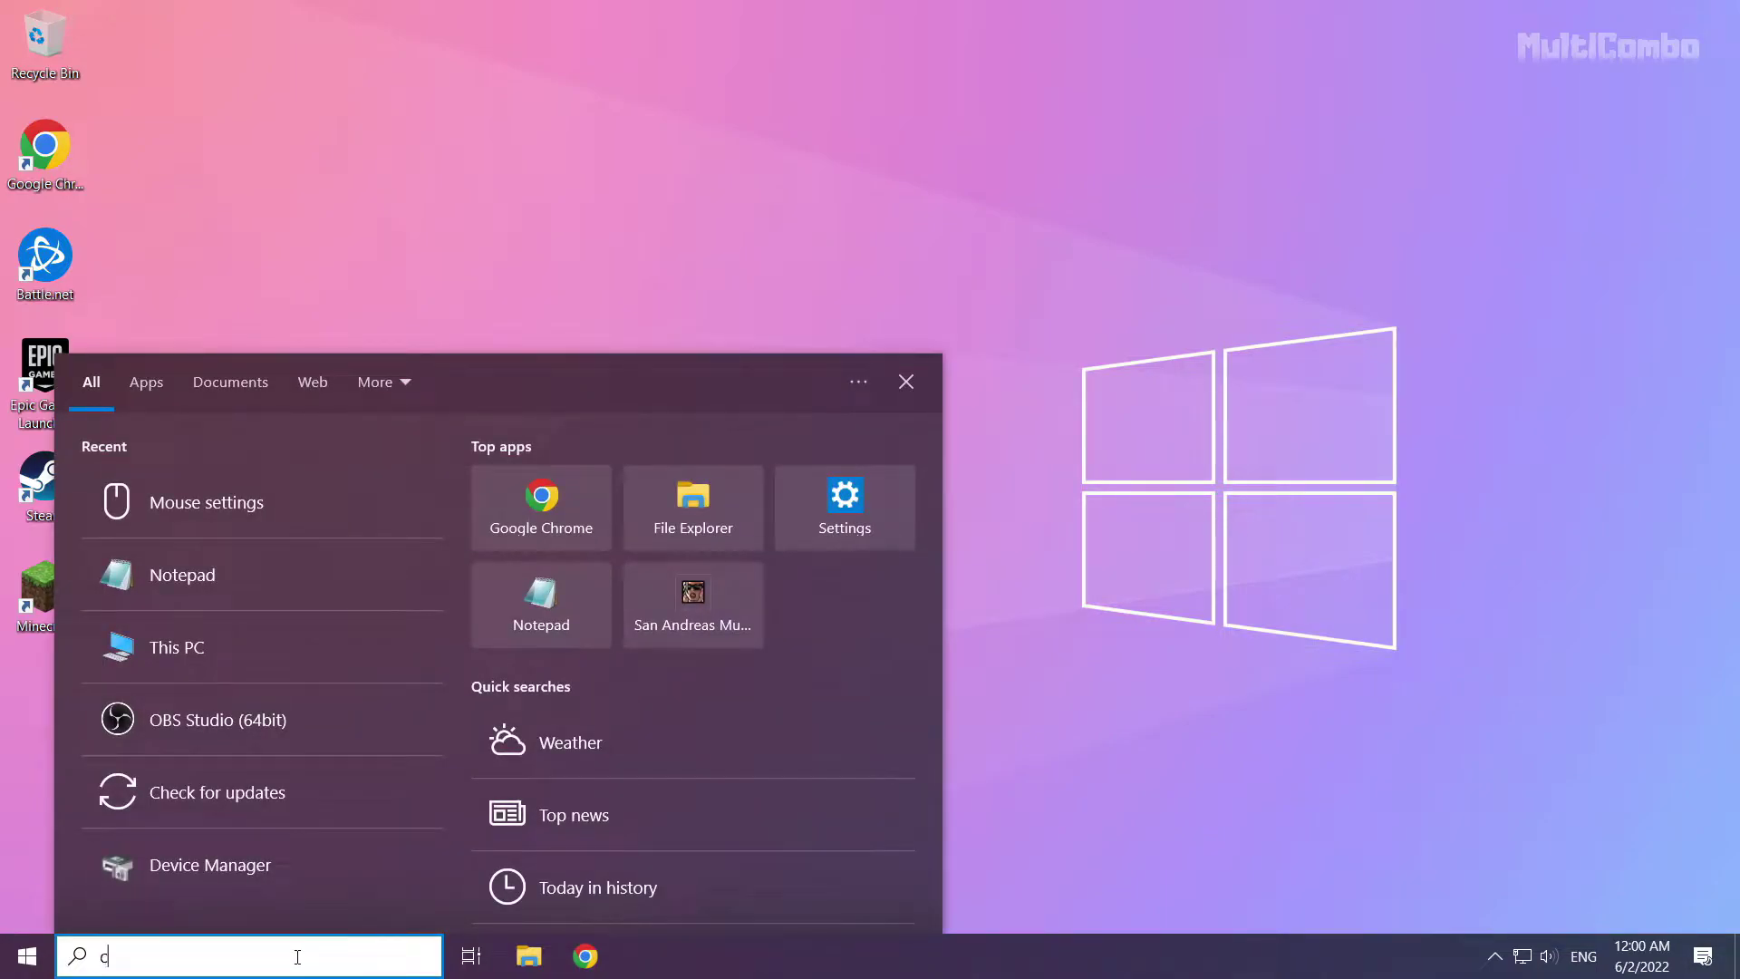
pyautogui.write('md')
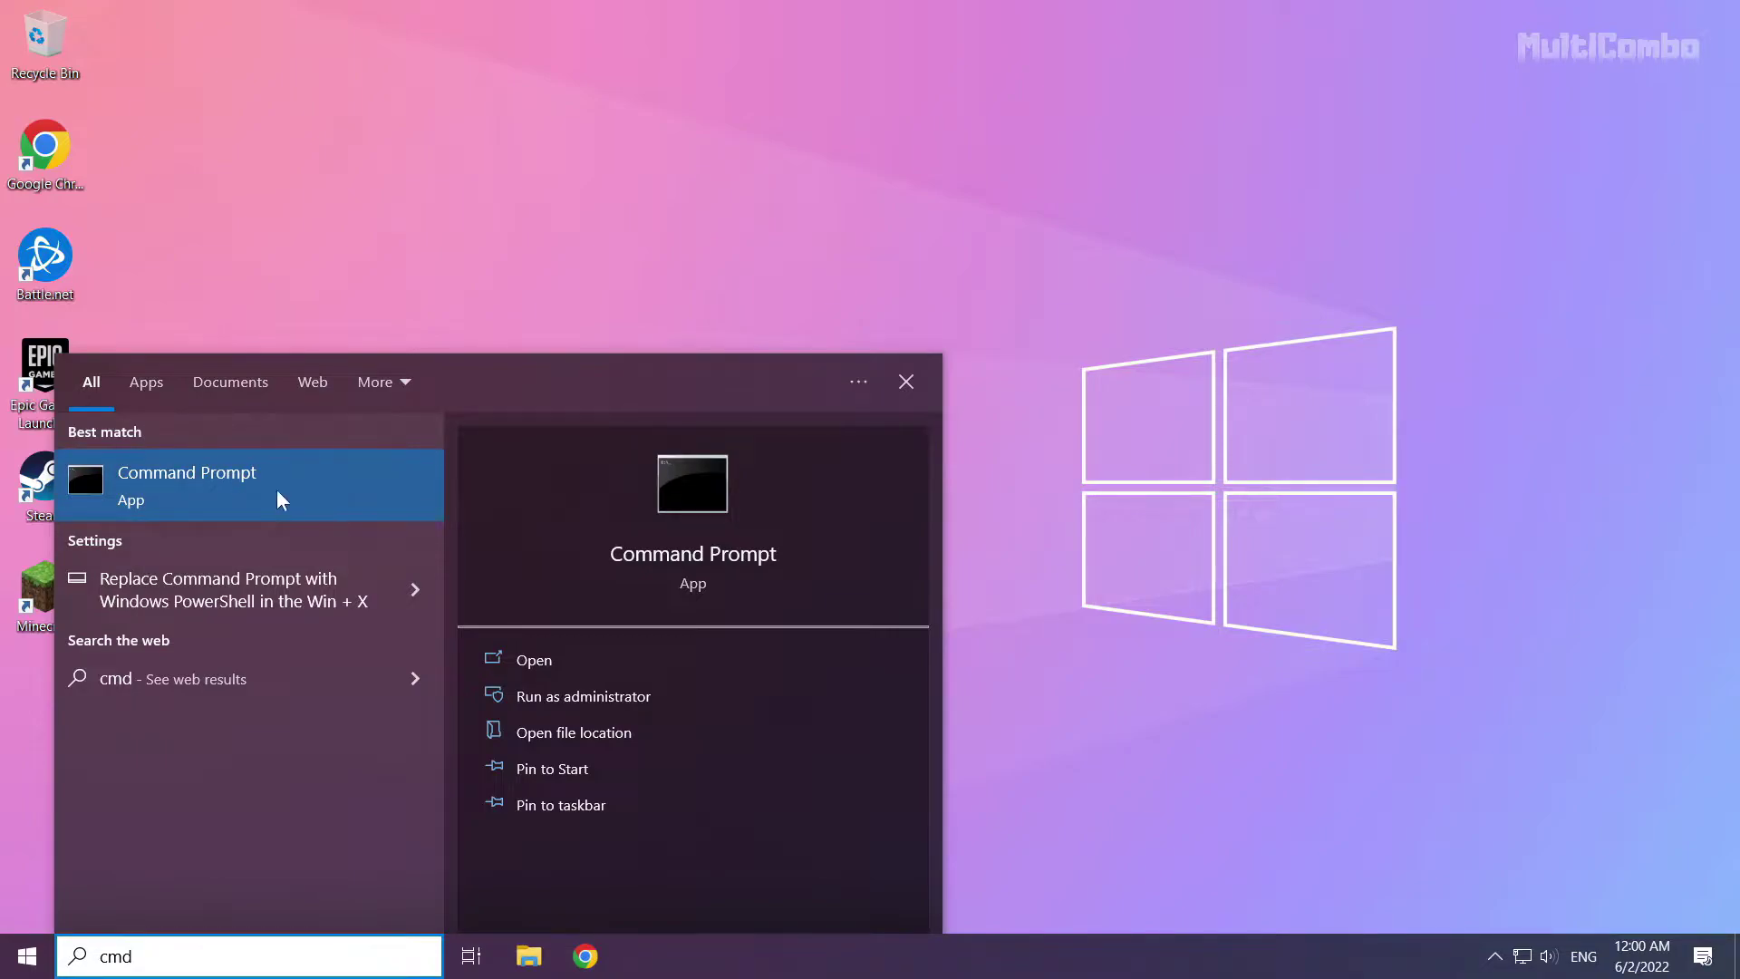
pyautogui.rightClick(312, 474)
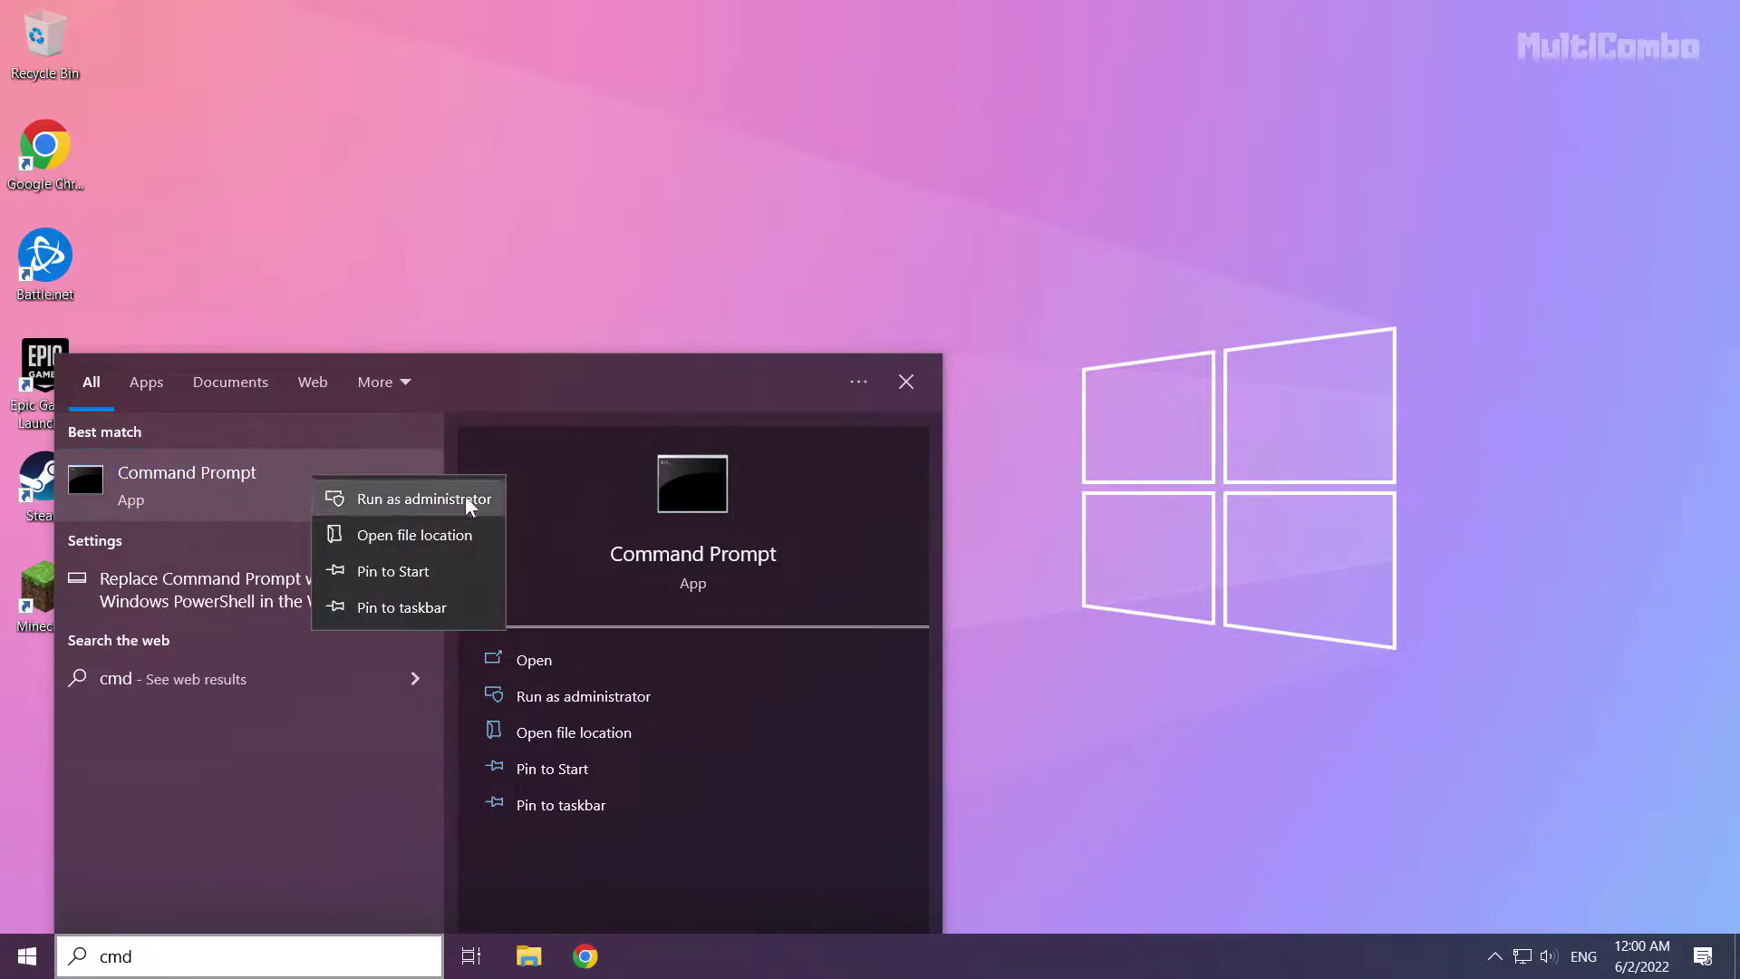
# Run Command Prompt as administrator, centre its window, and run ipconfig /flushdns.
pyautogui.click(410, 499)
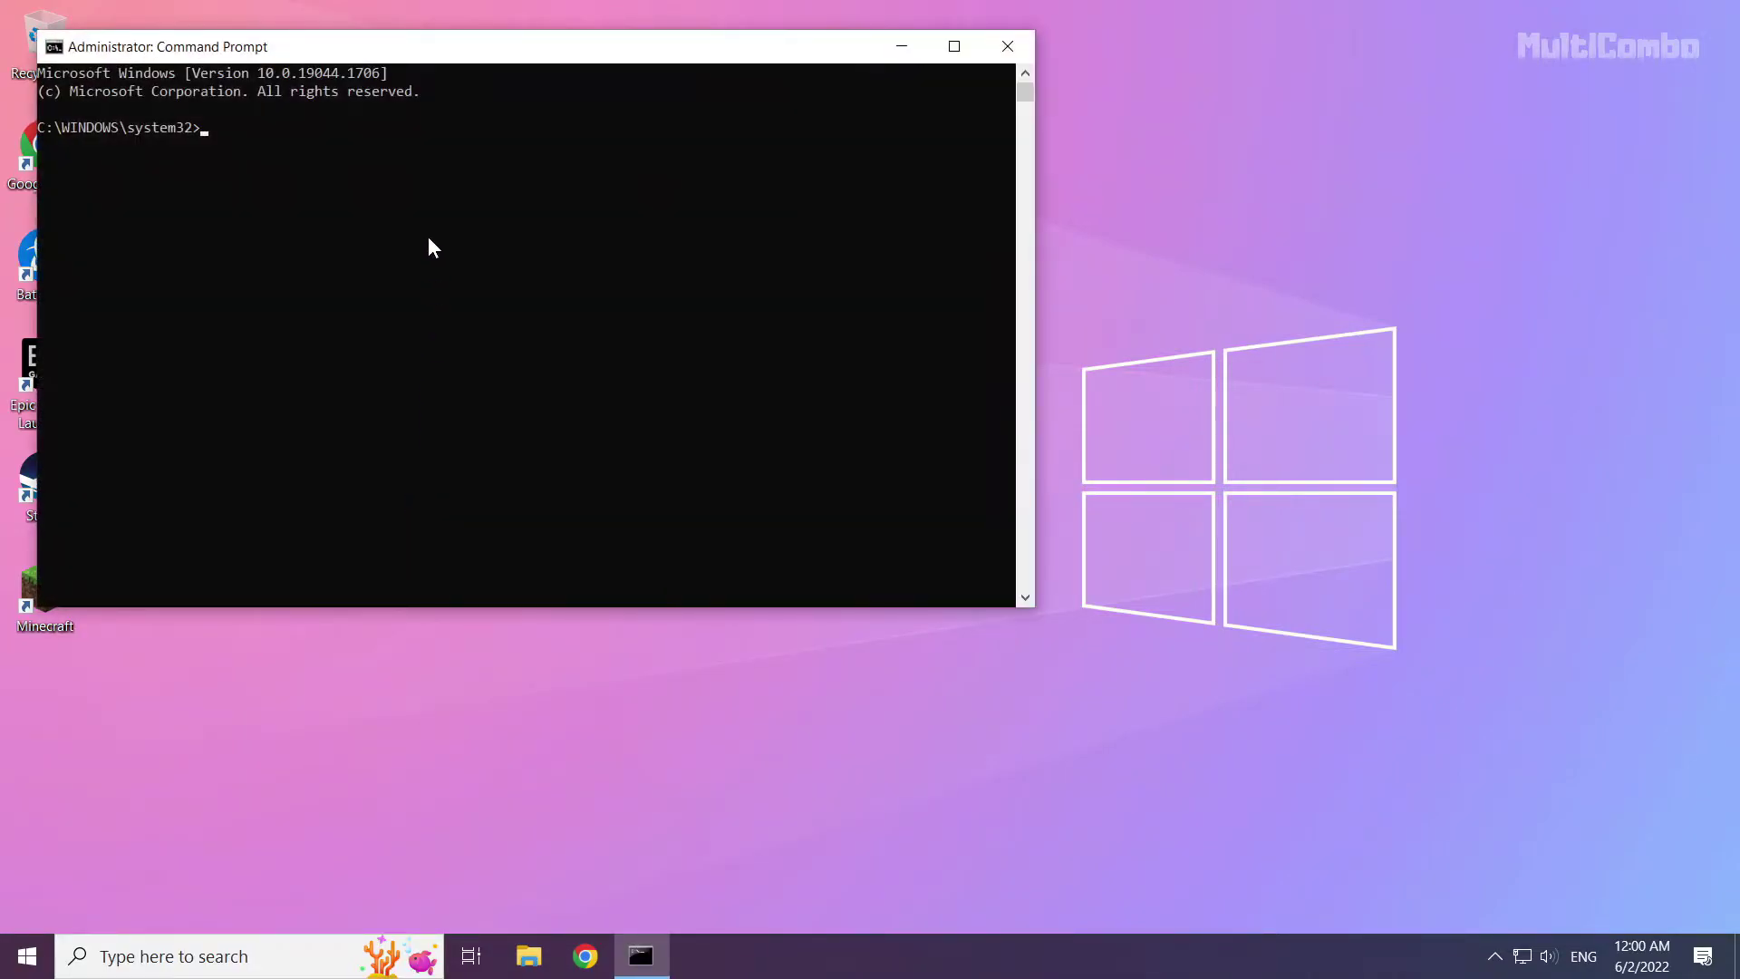
pyautogui.moveTo(424, 51); pyautogui.dragTo(767, 207)
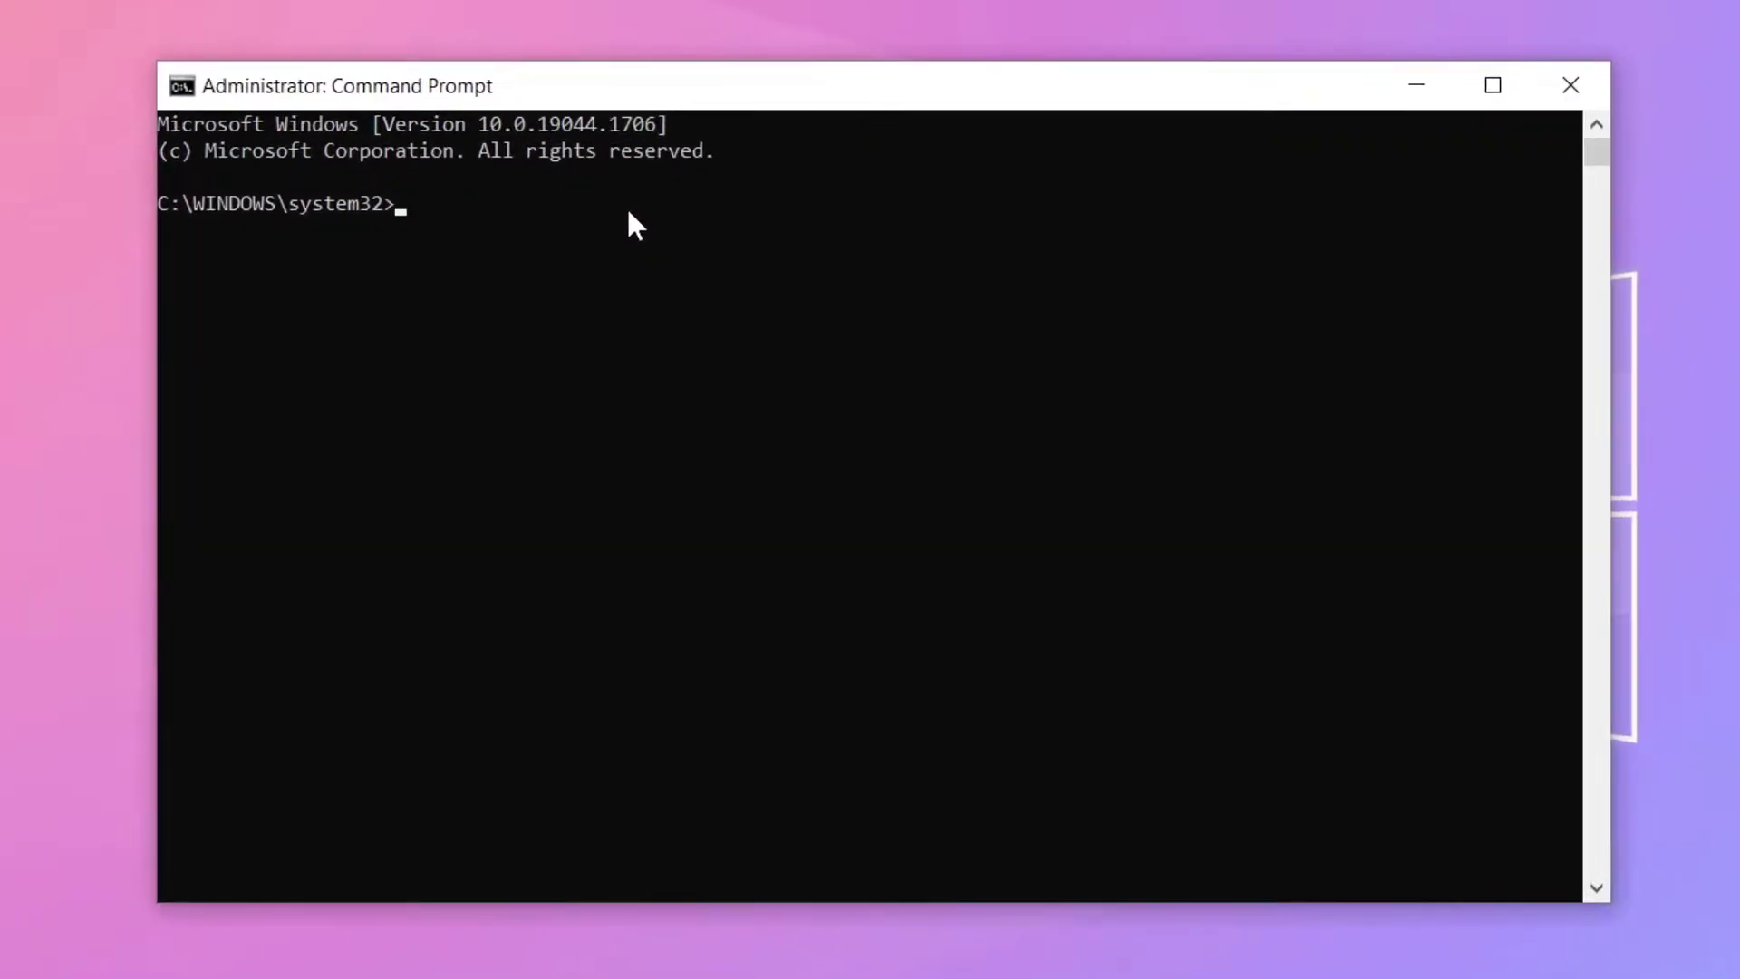
pyautogui.write('ip')
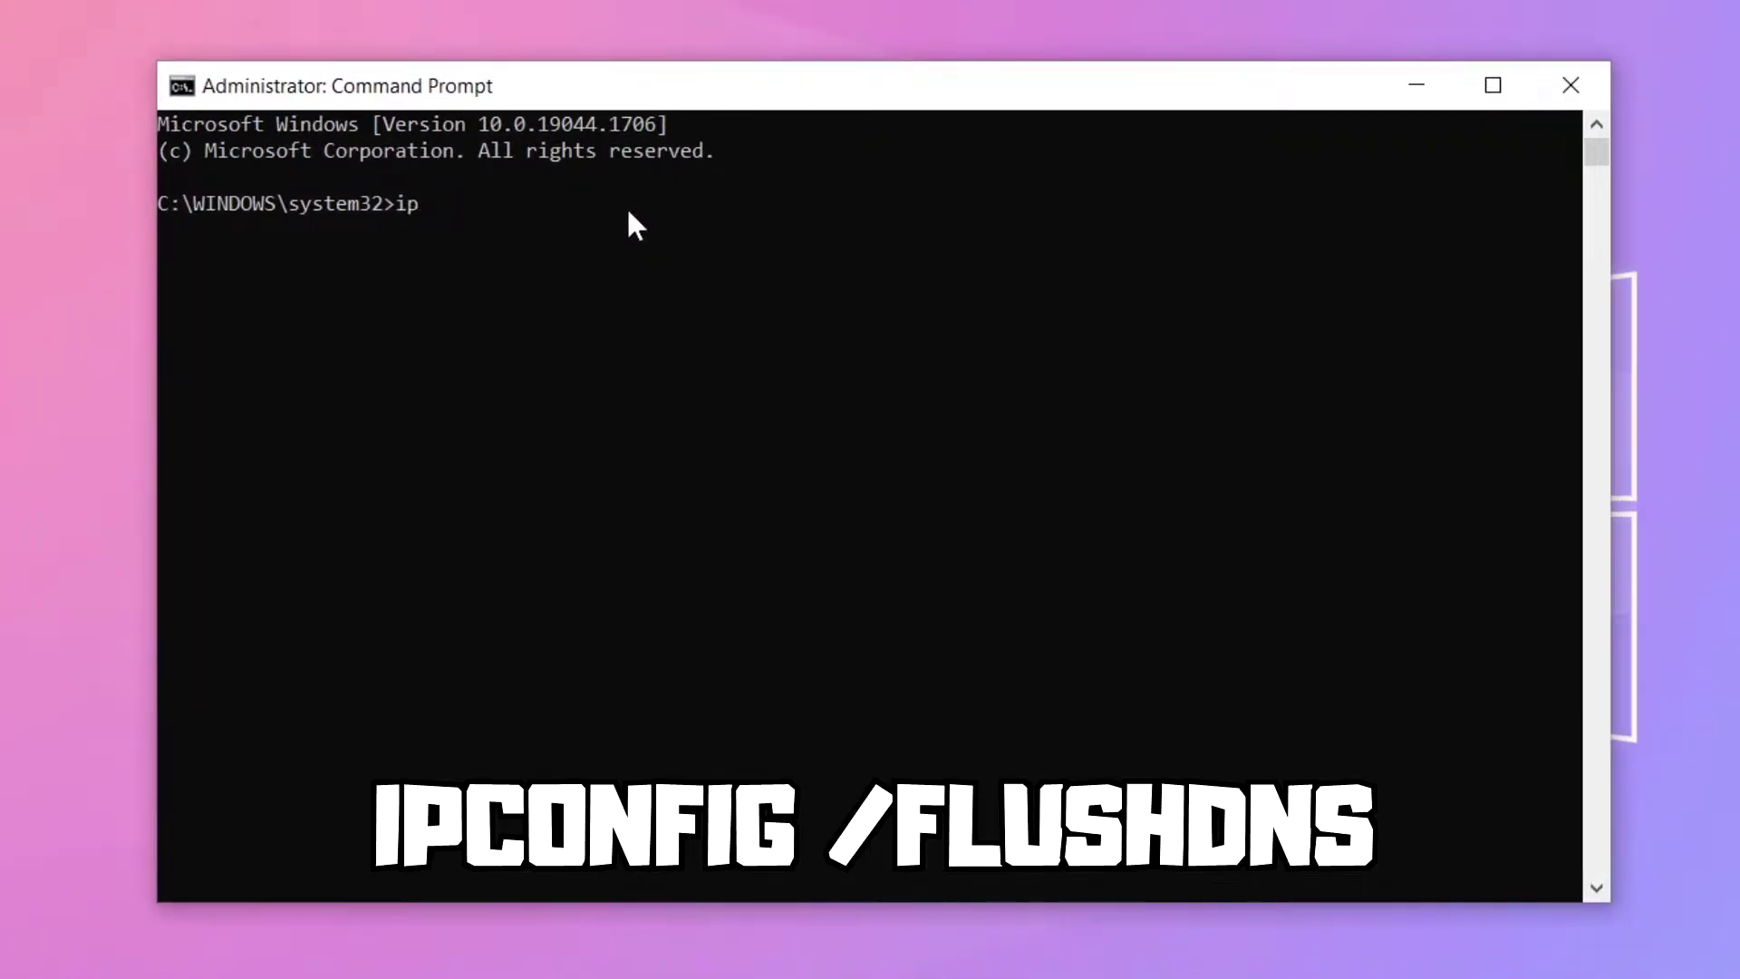
pyautogui.write('config ')
pyautogui.write('/flus')
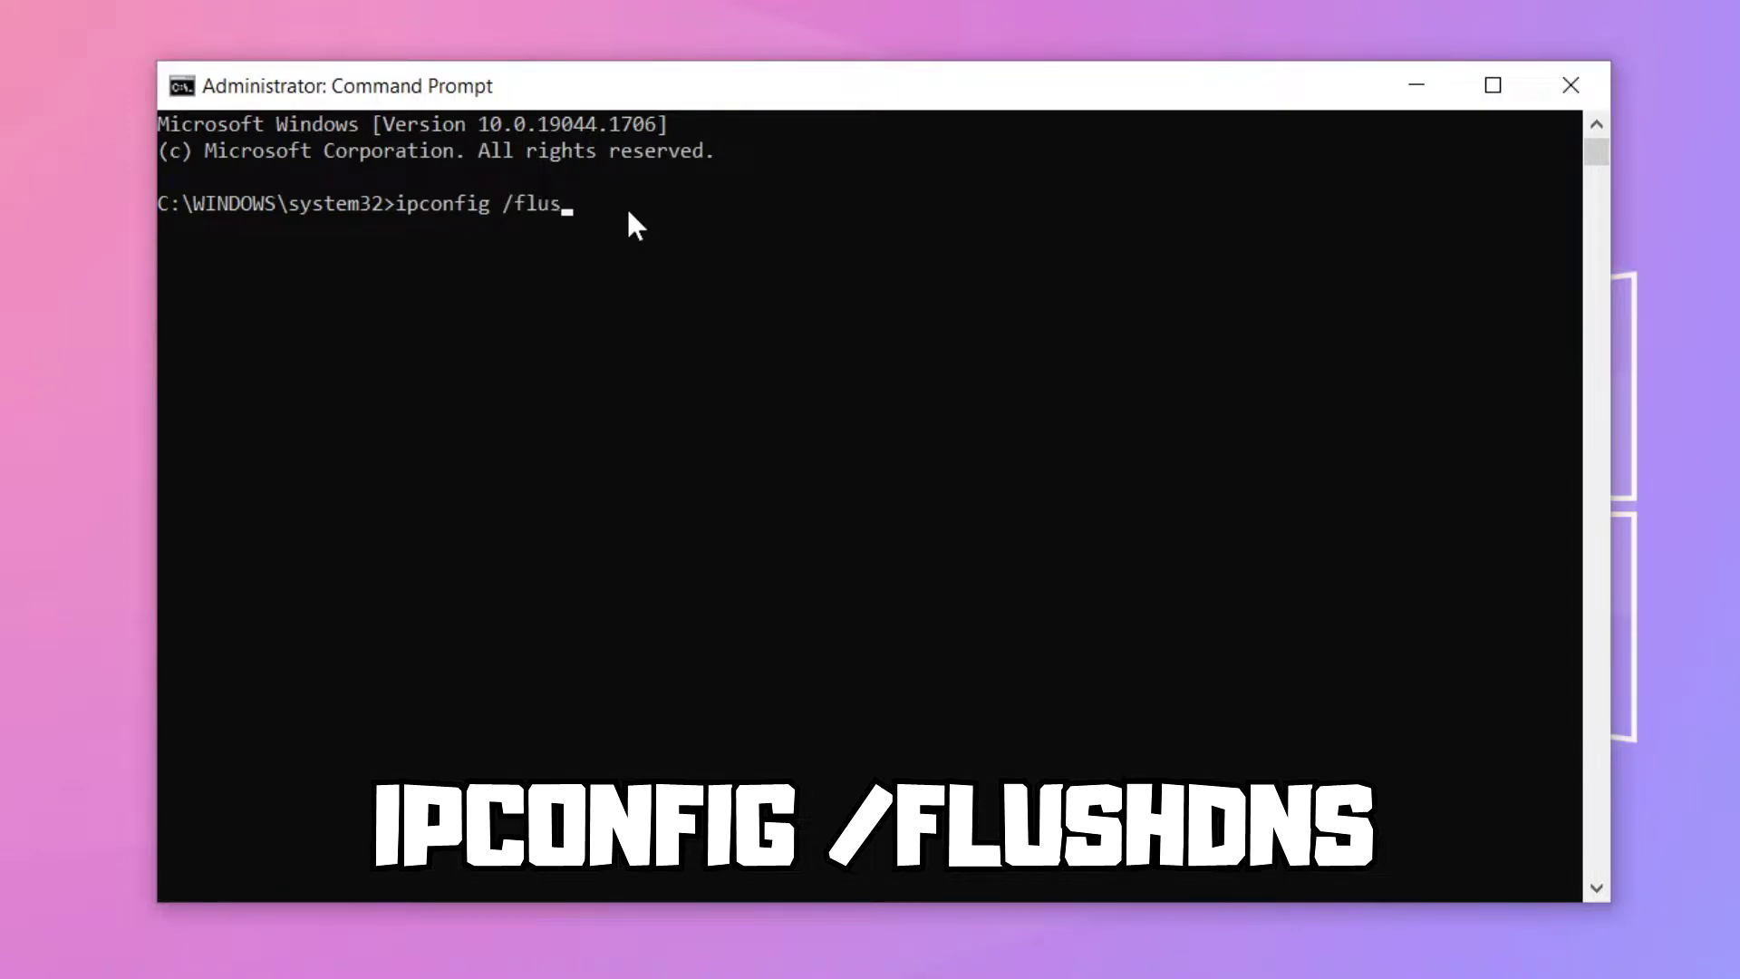
pyautogui.write('hdns')
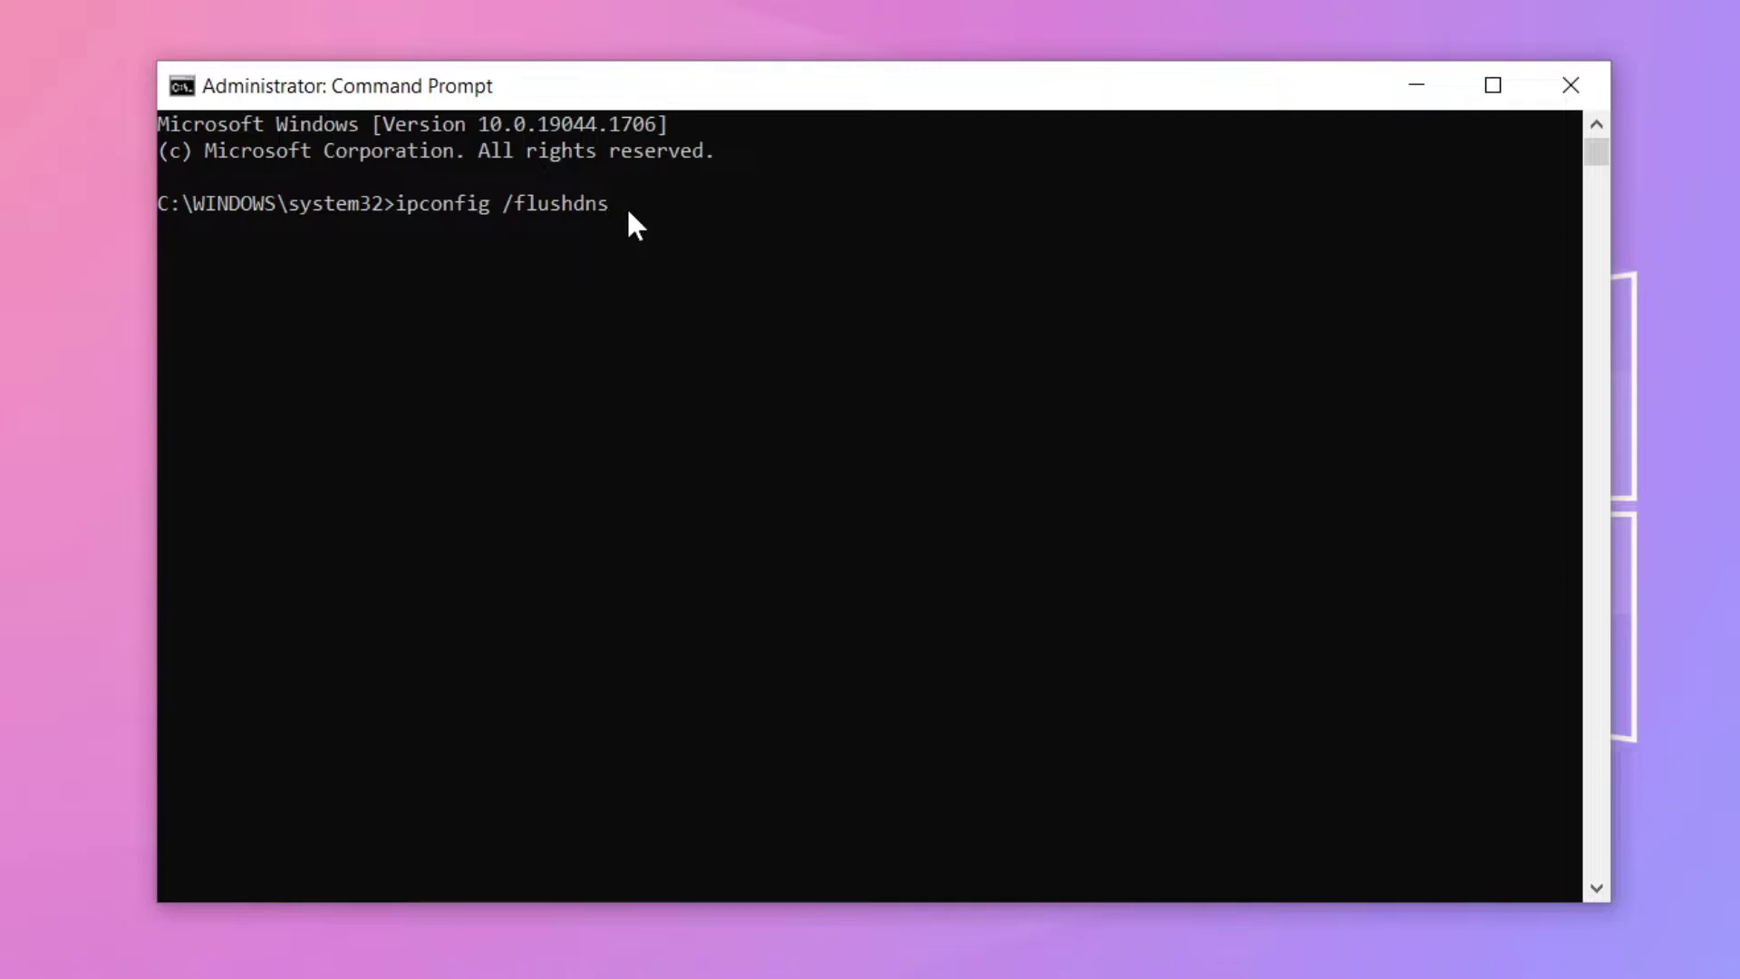
pyautogui.press('Return')
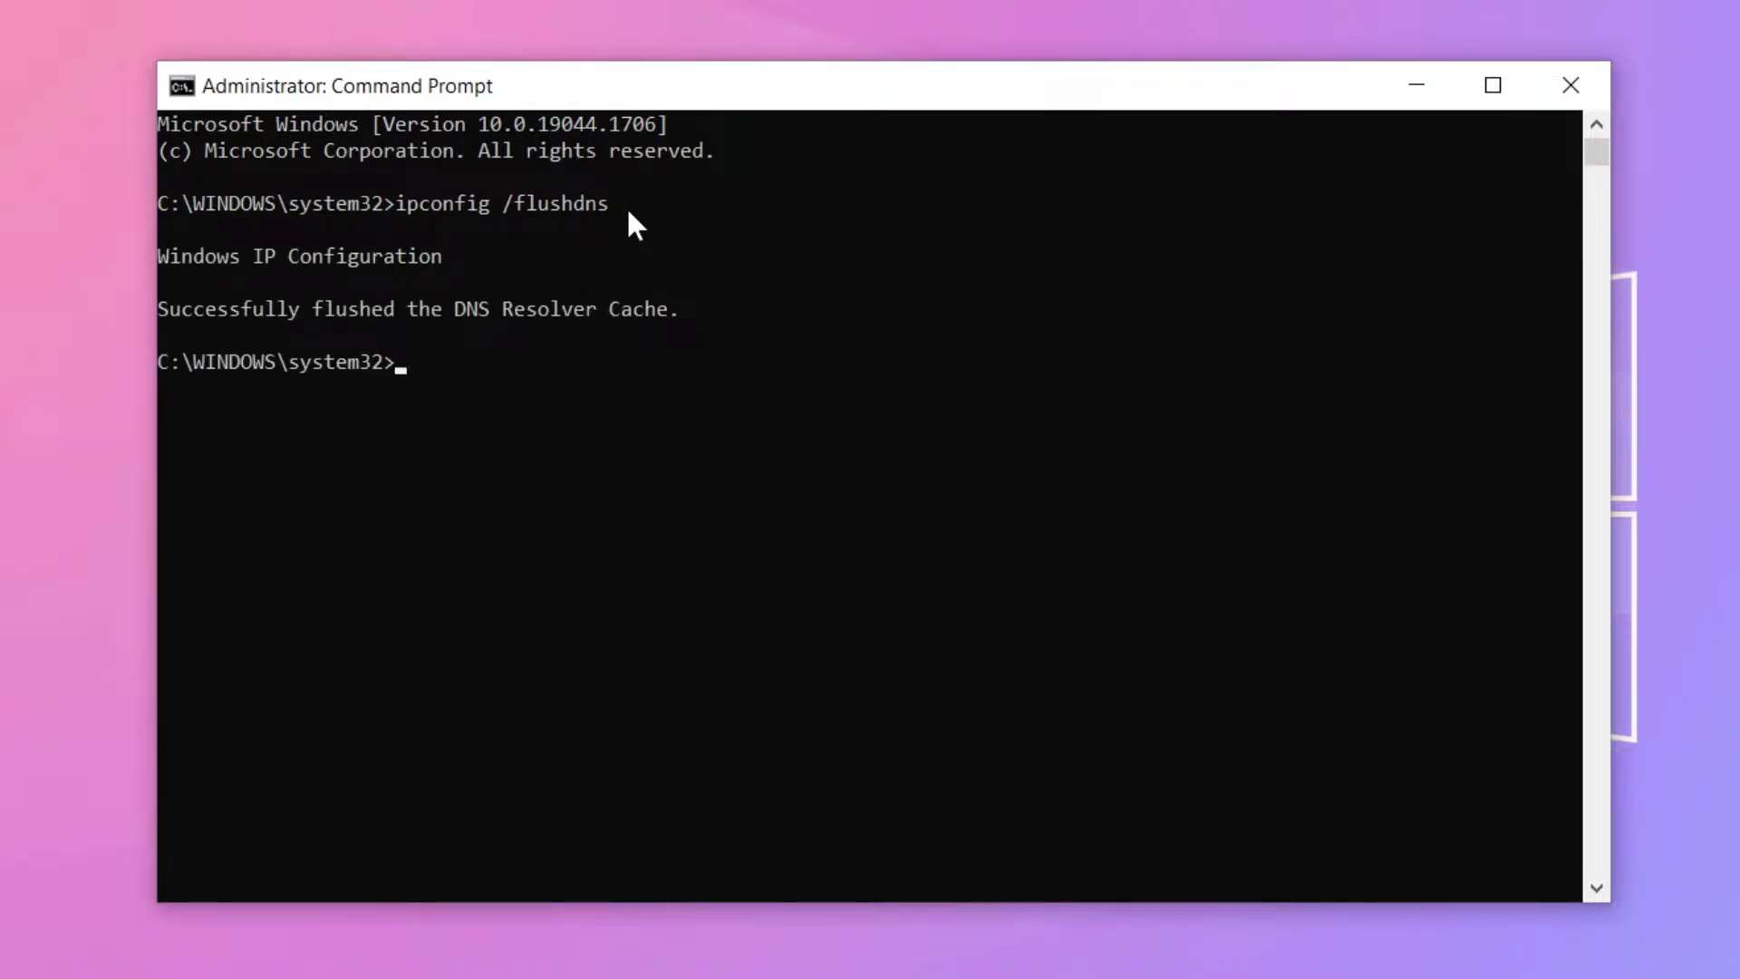
pyautogui.write('nets')
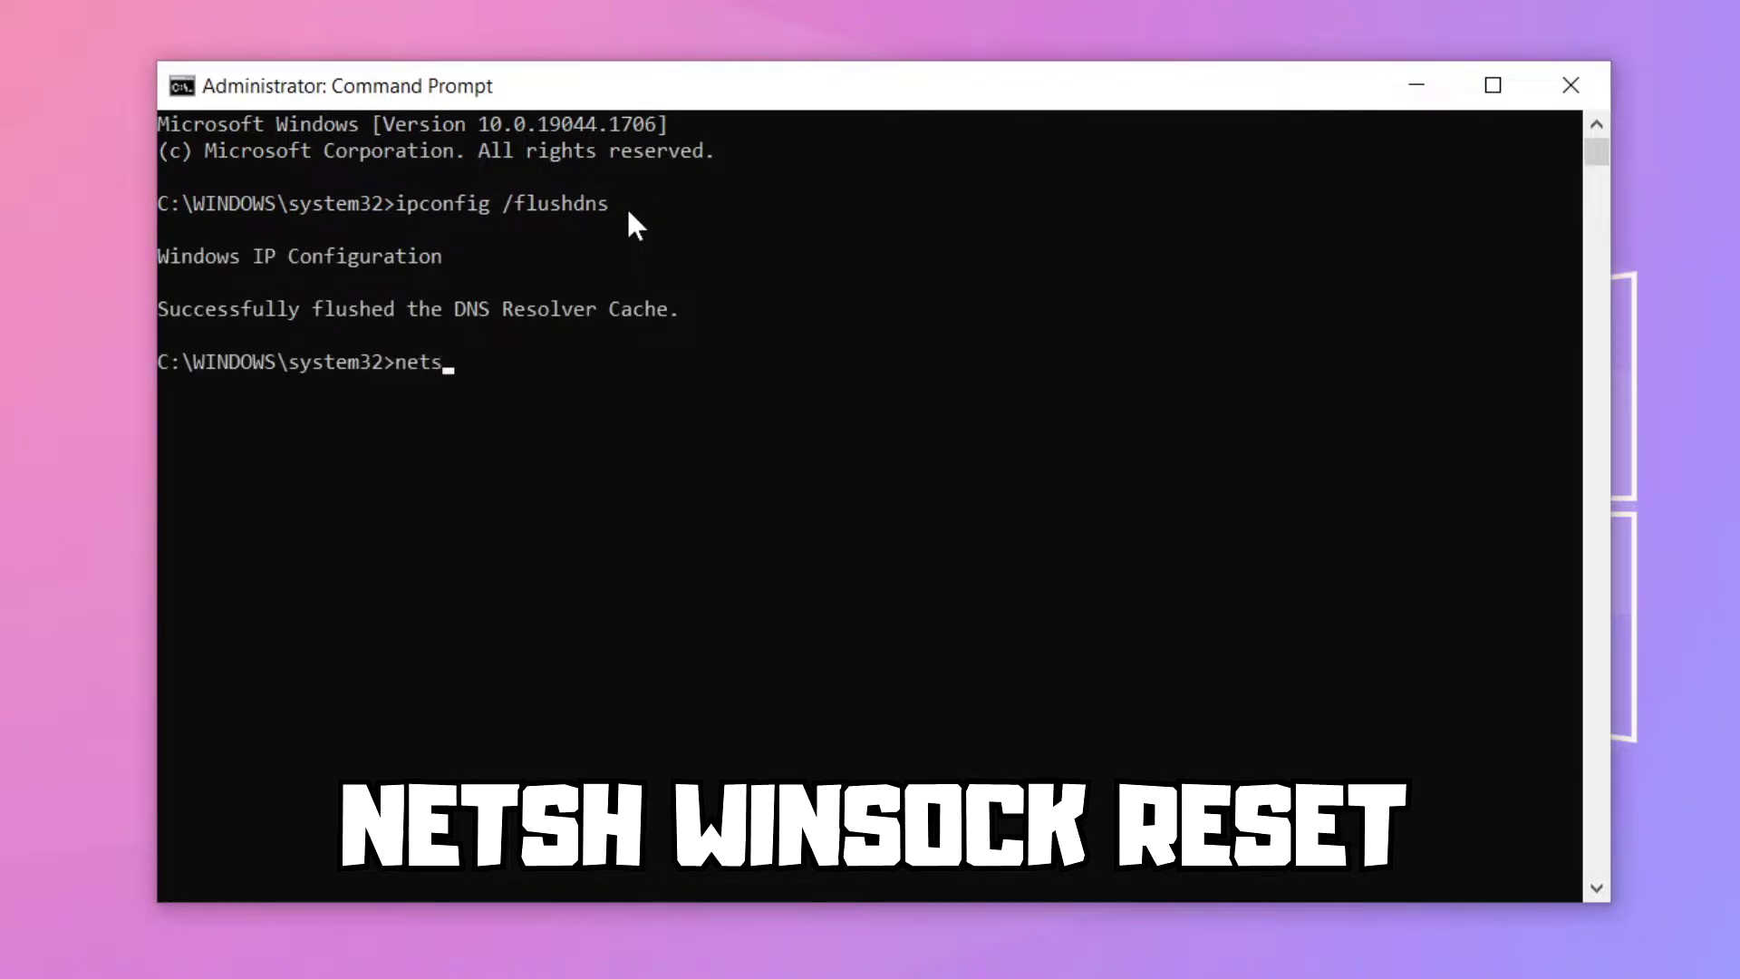
pyautogui.write('h win')
pyautogui.write('sock res')
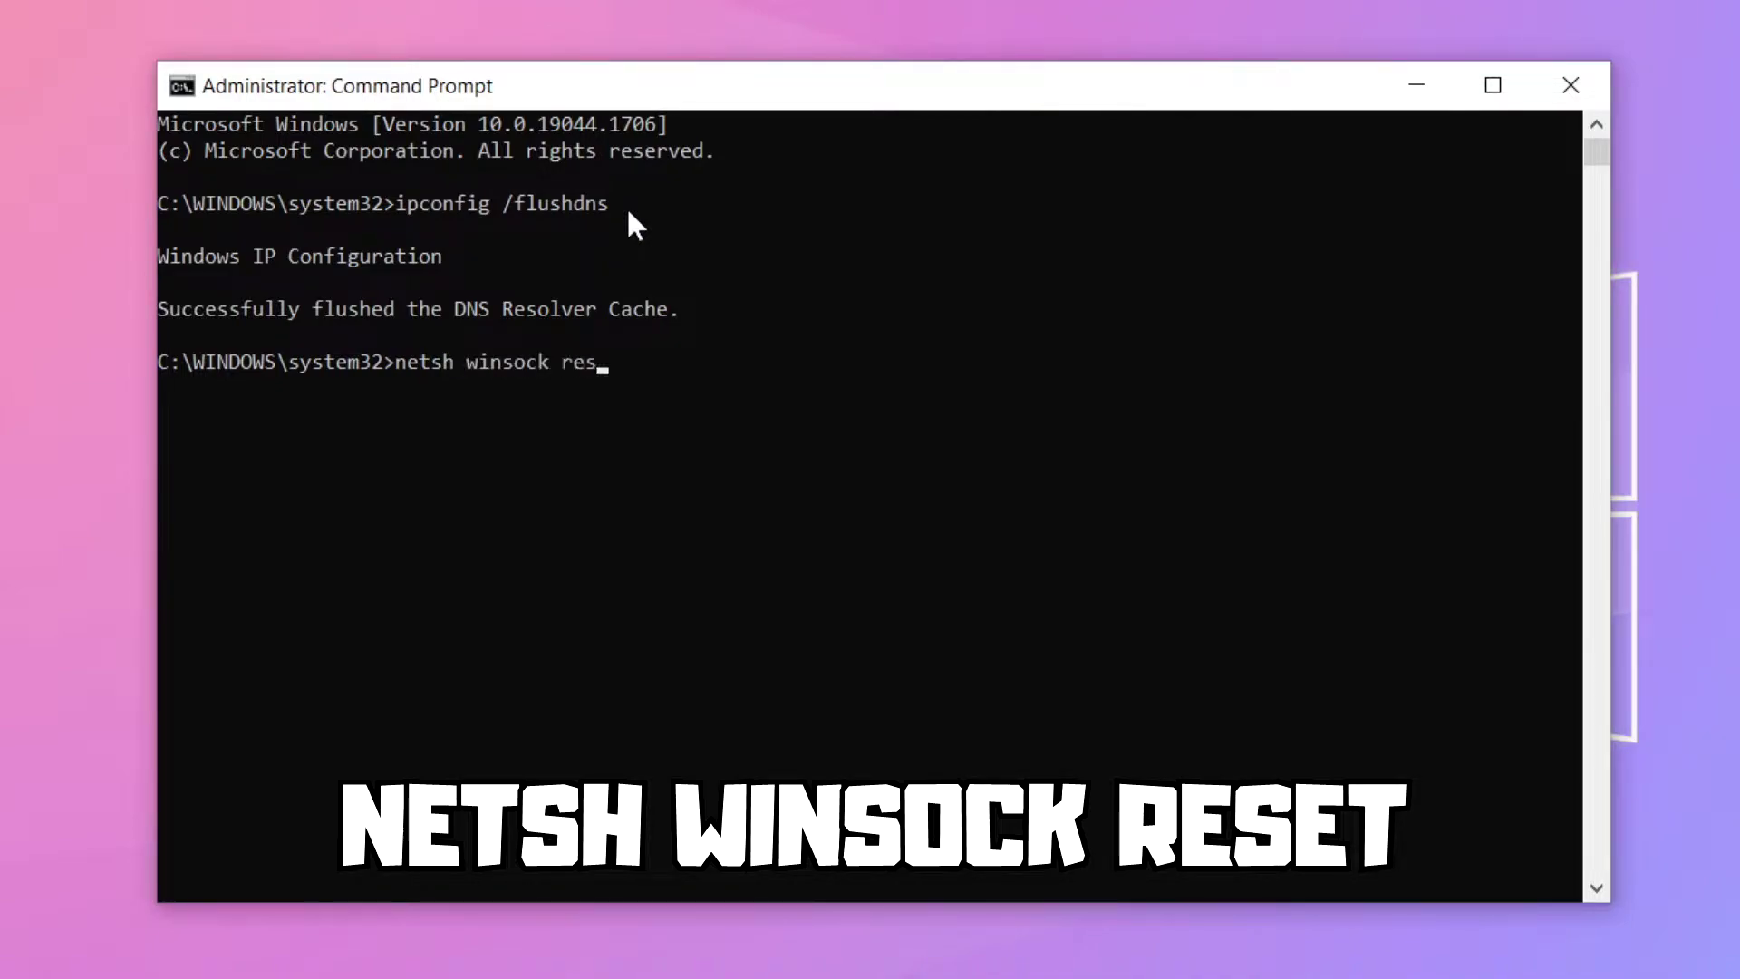
pyautogui.write('et')
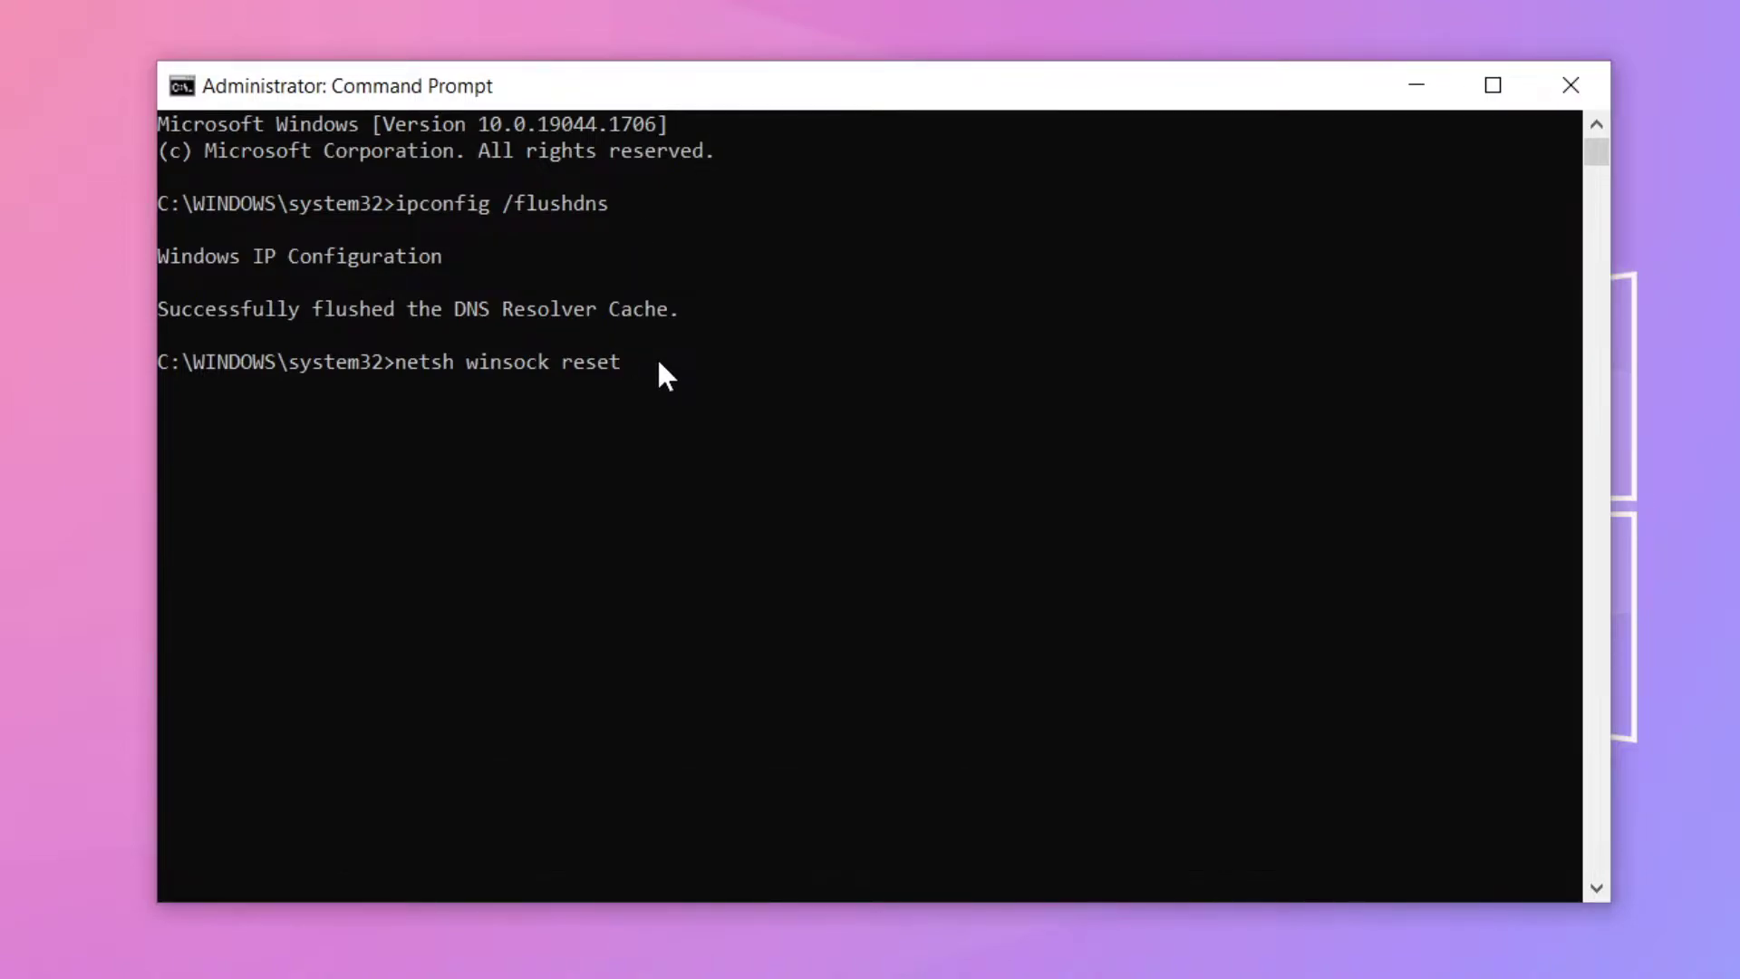
# Run netsh winsock reset, then exit the console.
pyautogui.press('Return')
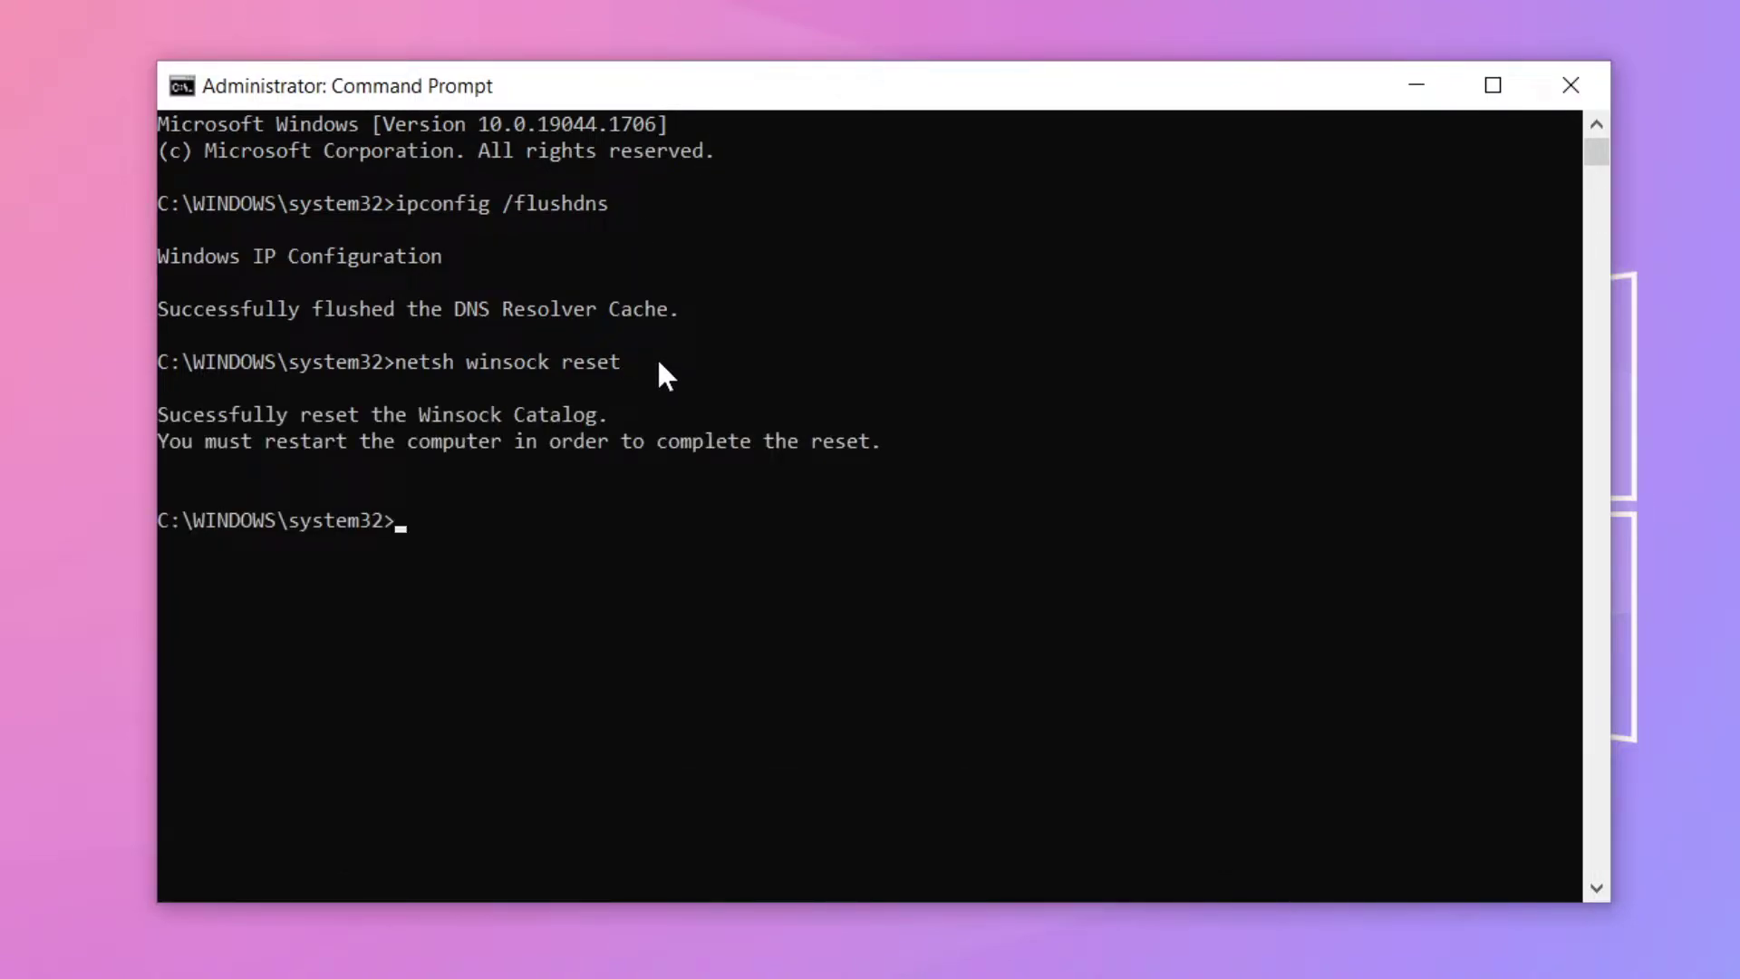
pyautogui.write('e')
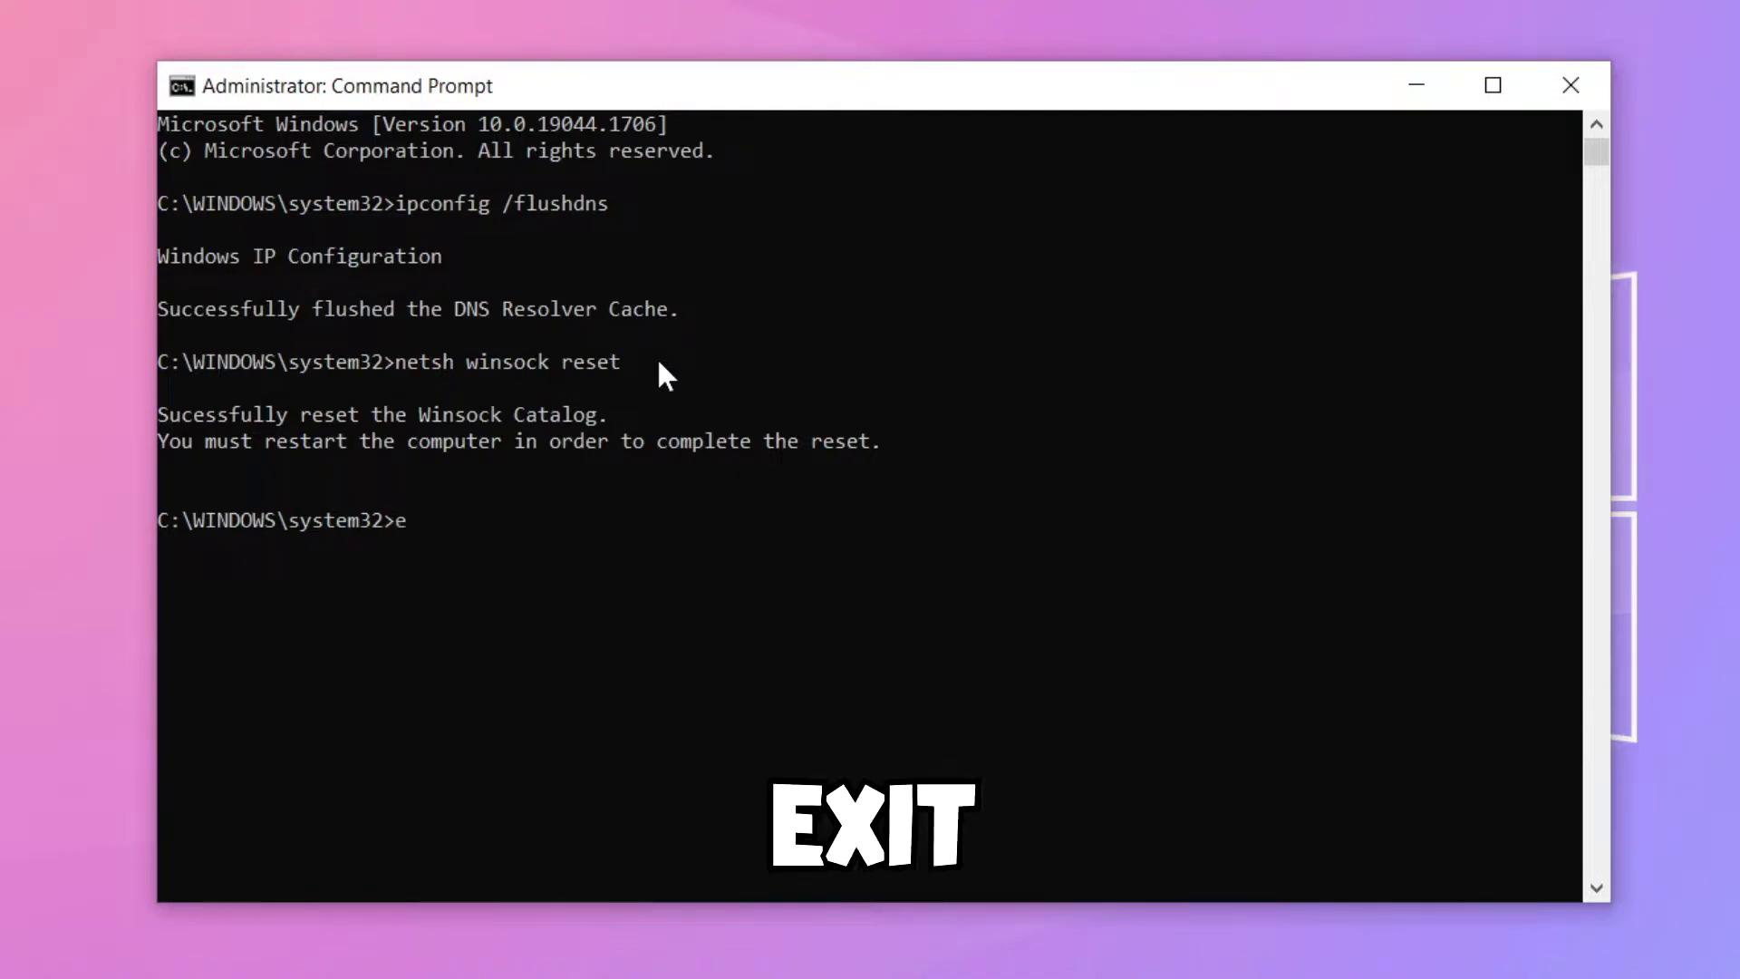
pyautogui.write('xit')
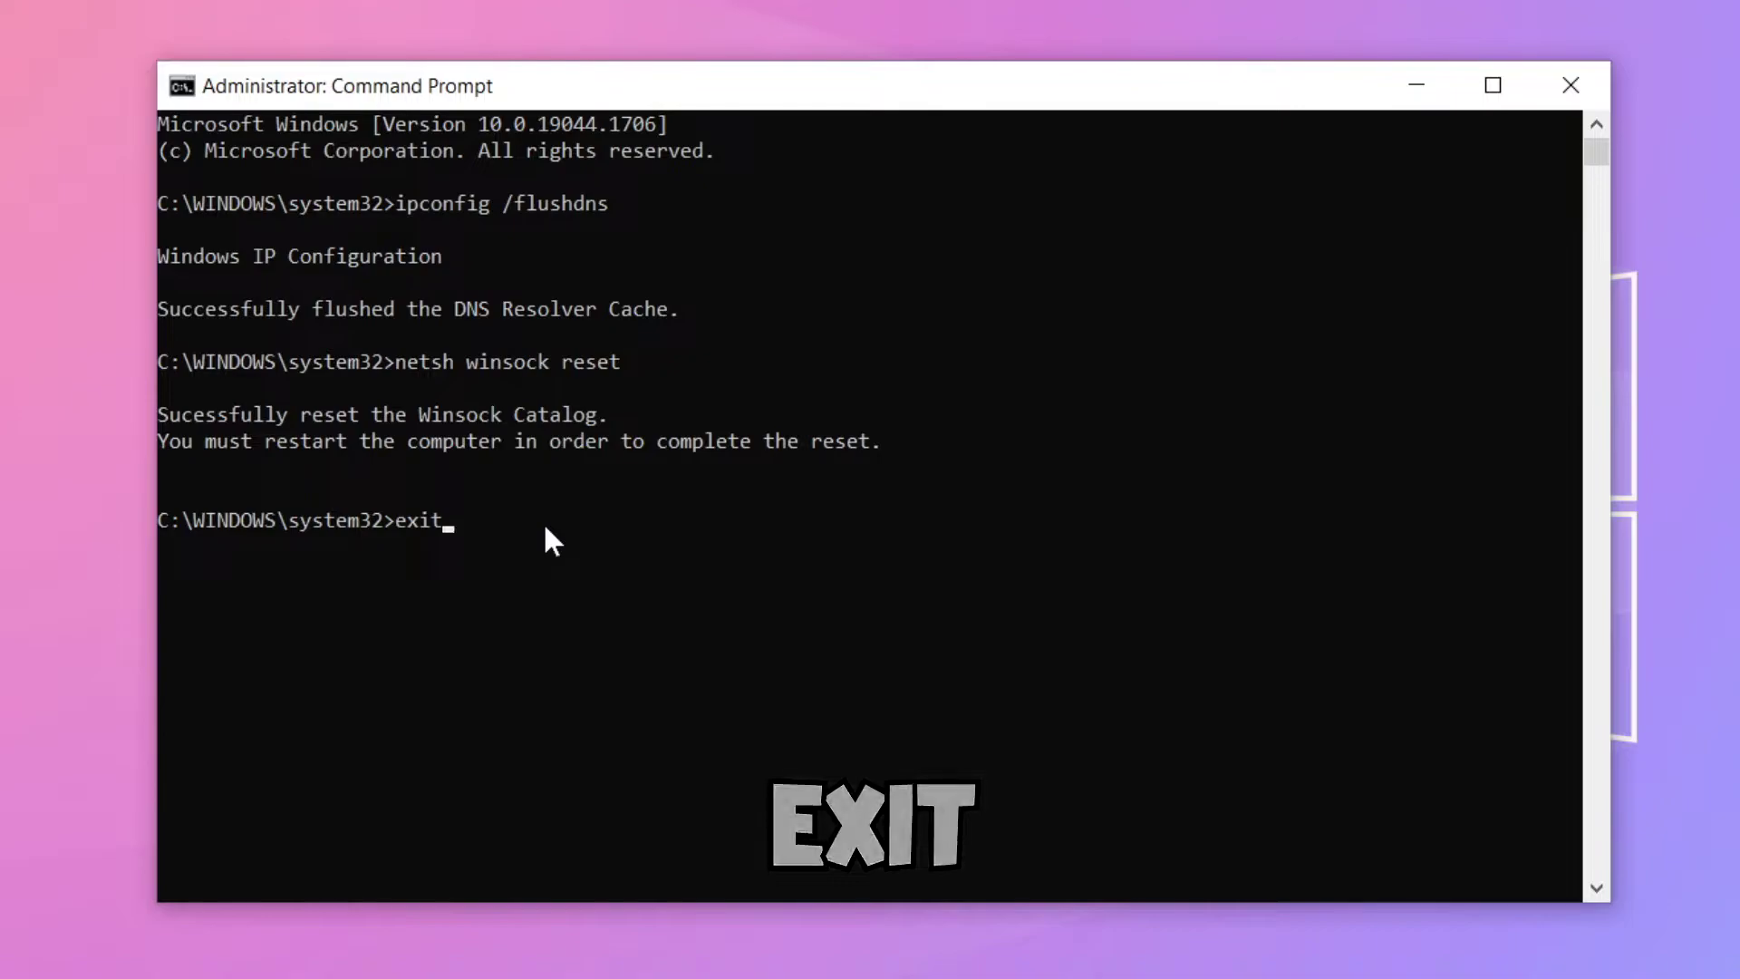
pyautogui.press('Return')
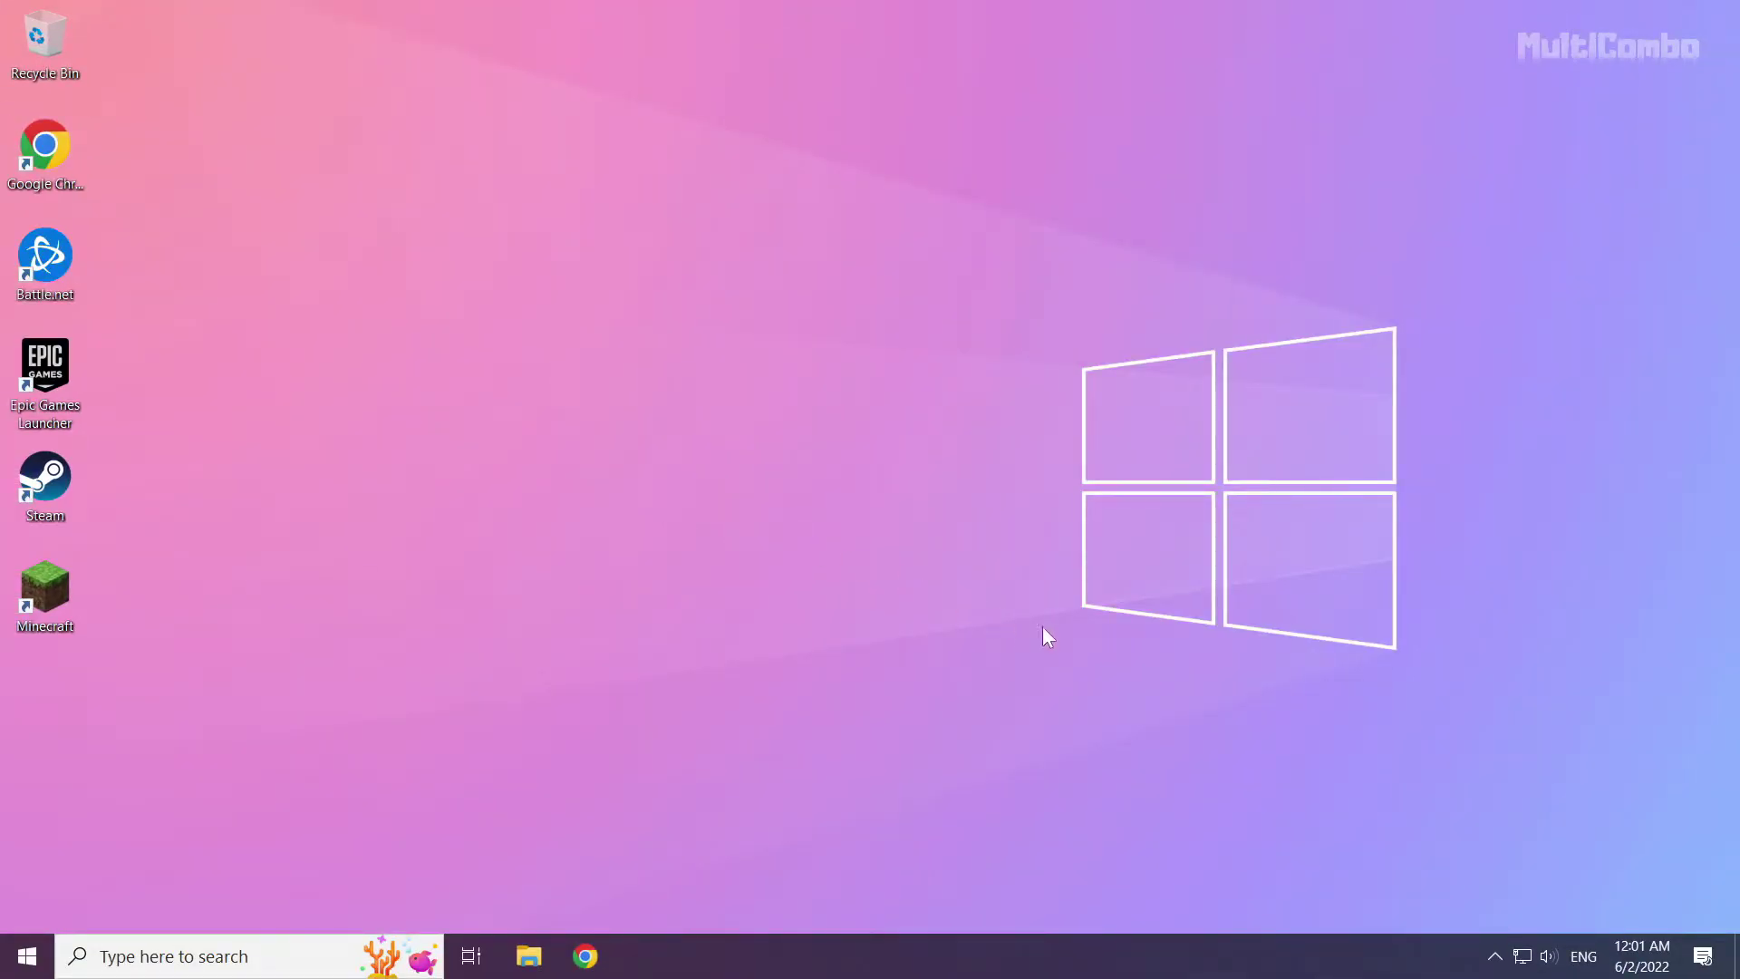
# Open Network & Internet settings from the network tray icon.
pyautogui.rightClick(1523, 958)
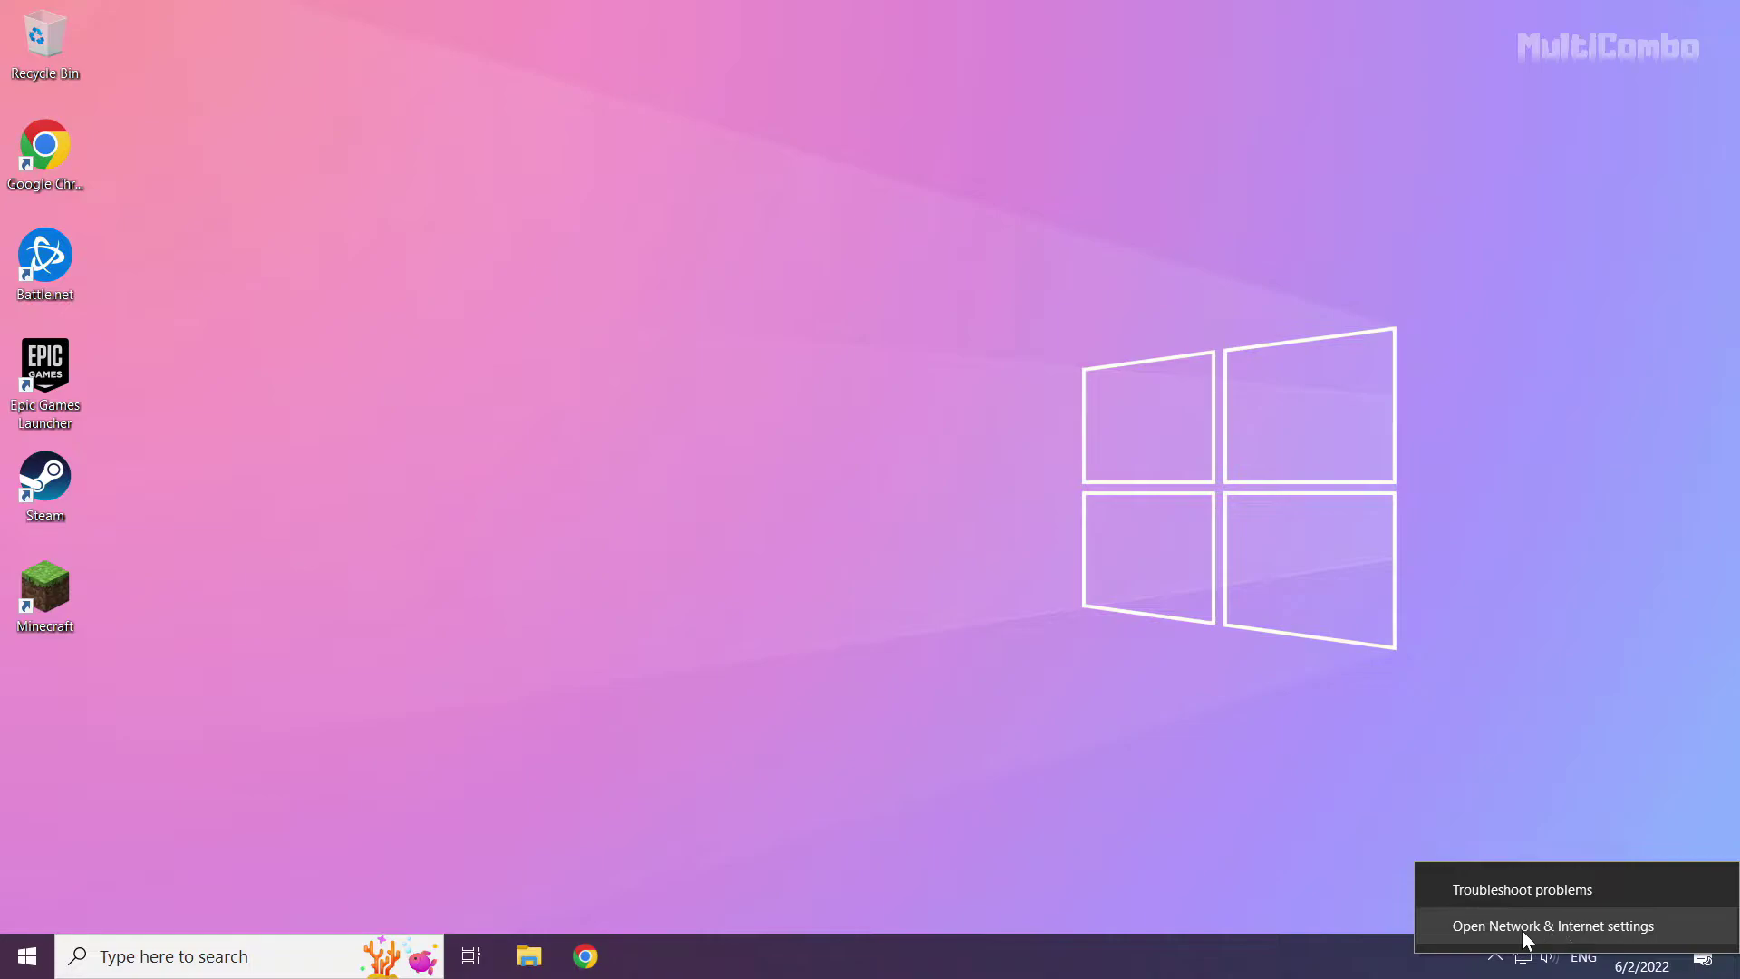
pyautogui.click(1546, 931)
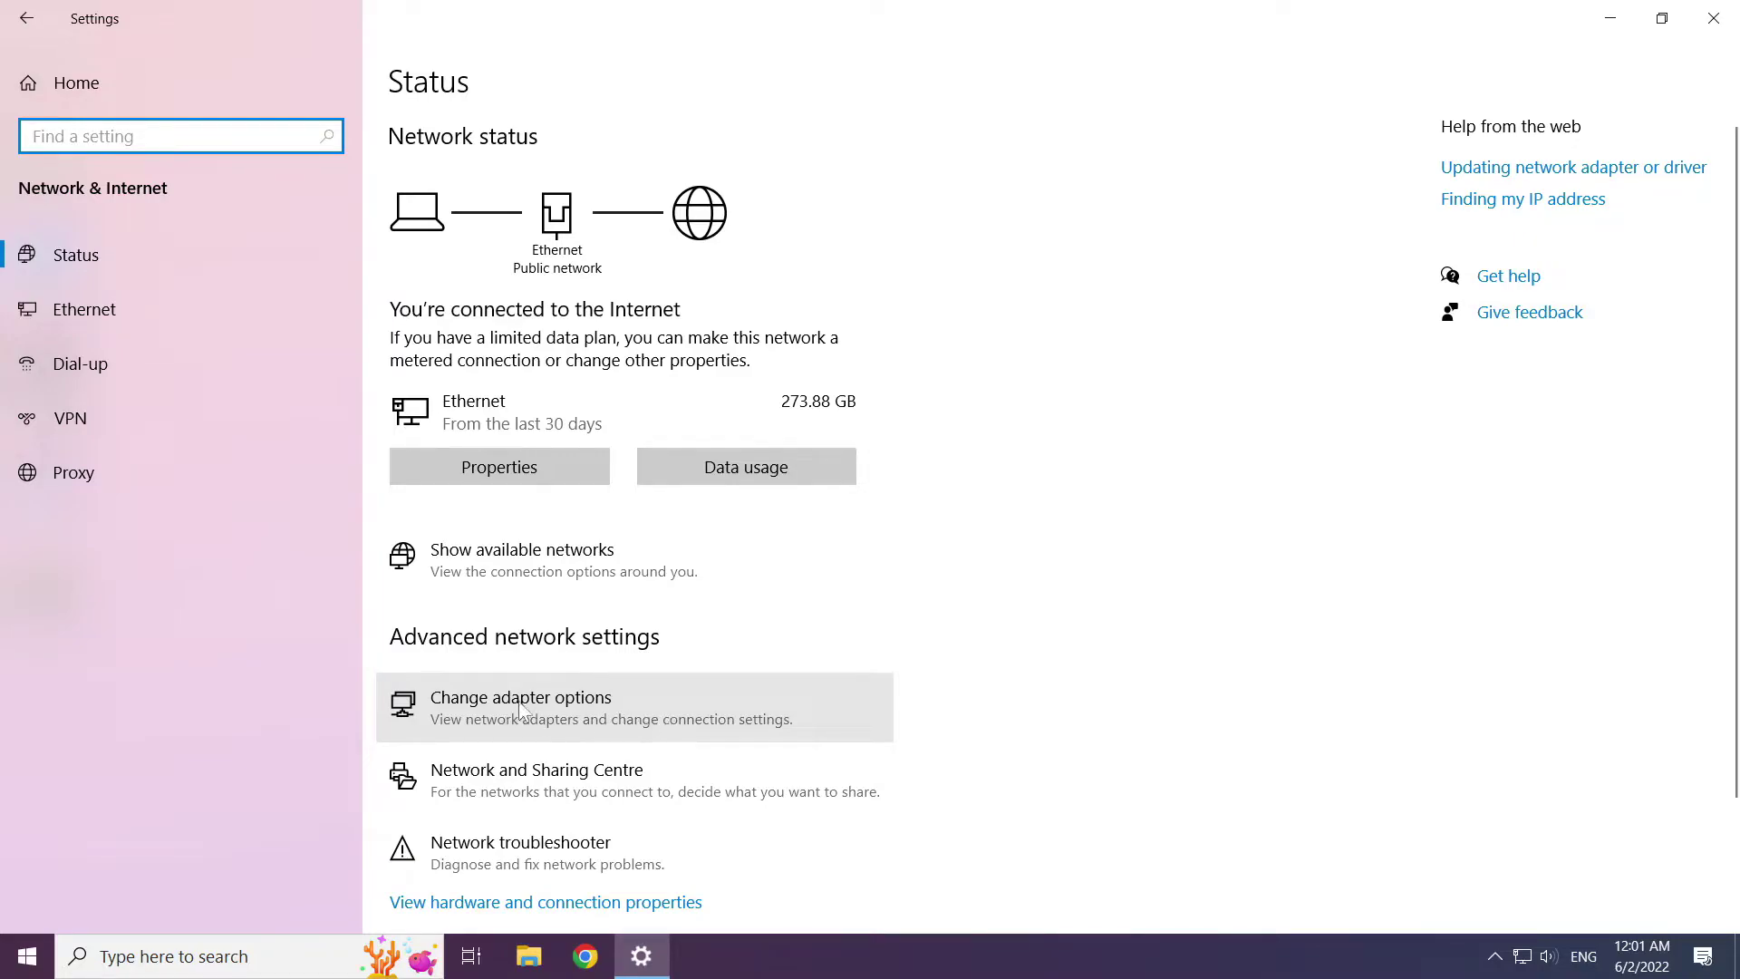
# Open the adapter list, open Ethernet Properties, and select Internet Protocol Version 4 (TCP/IPv4).
pyautogui.click(587, 708)
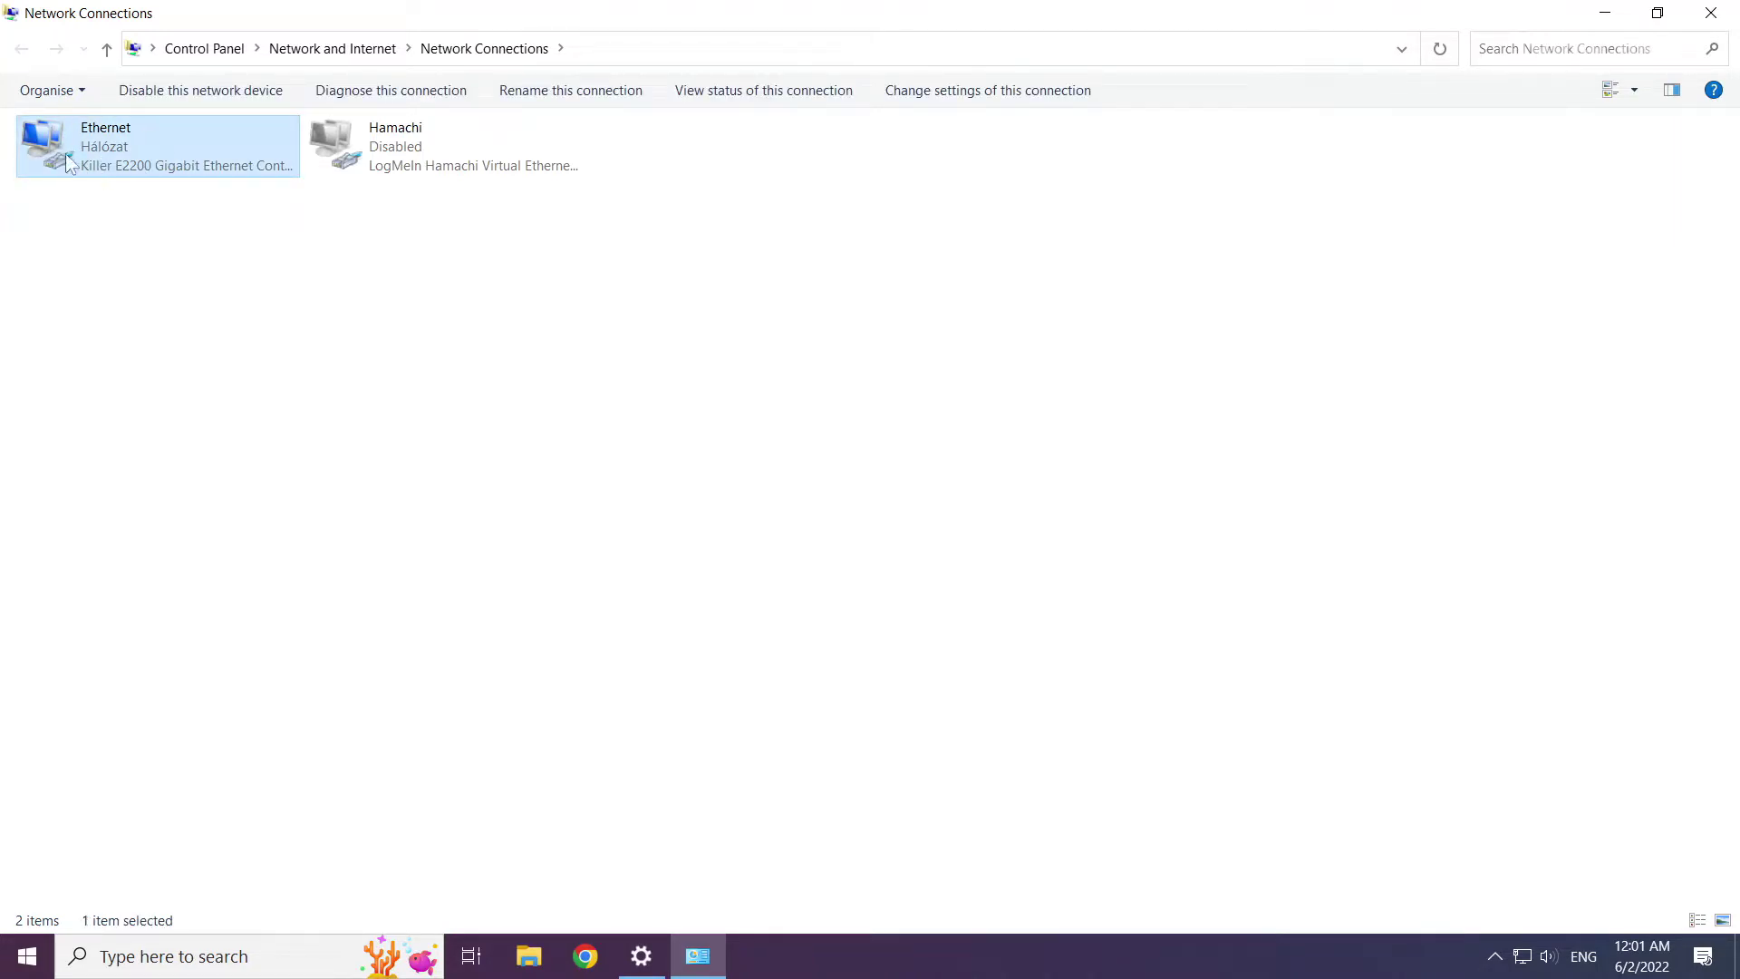
pyautogui.rightClick(158, 140)
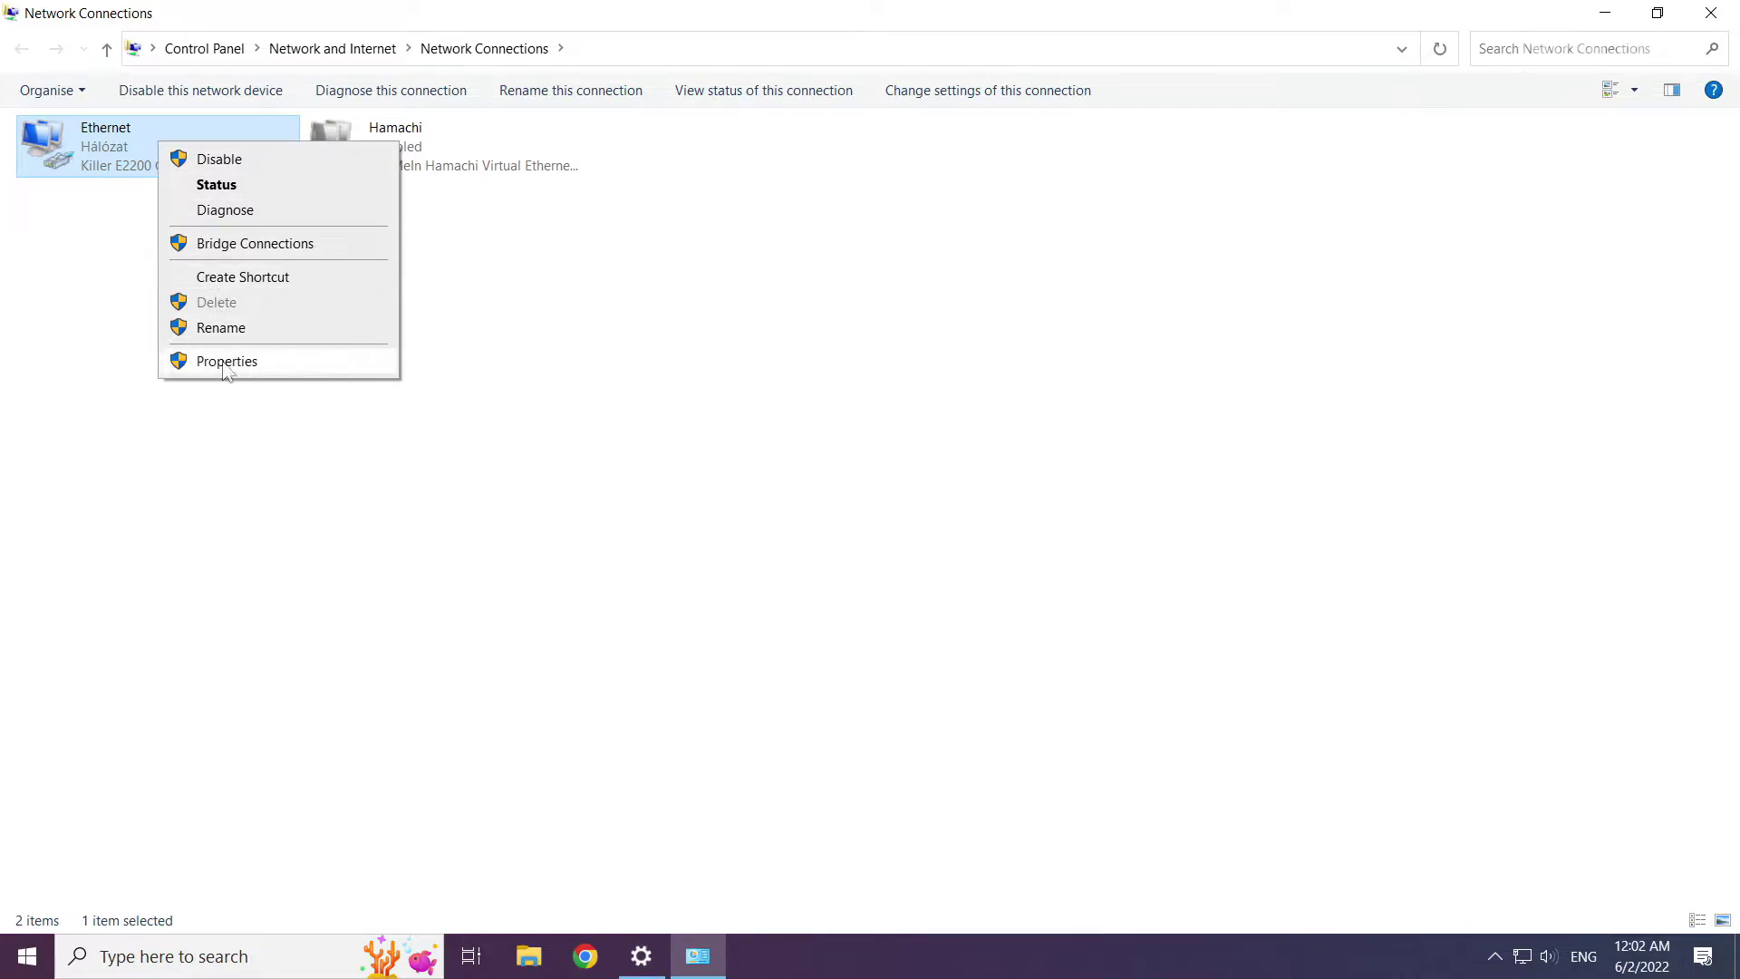
pyautogui.click(285, 366)
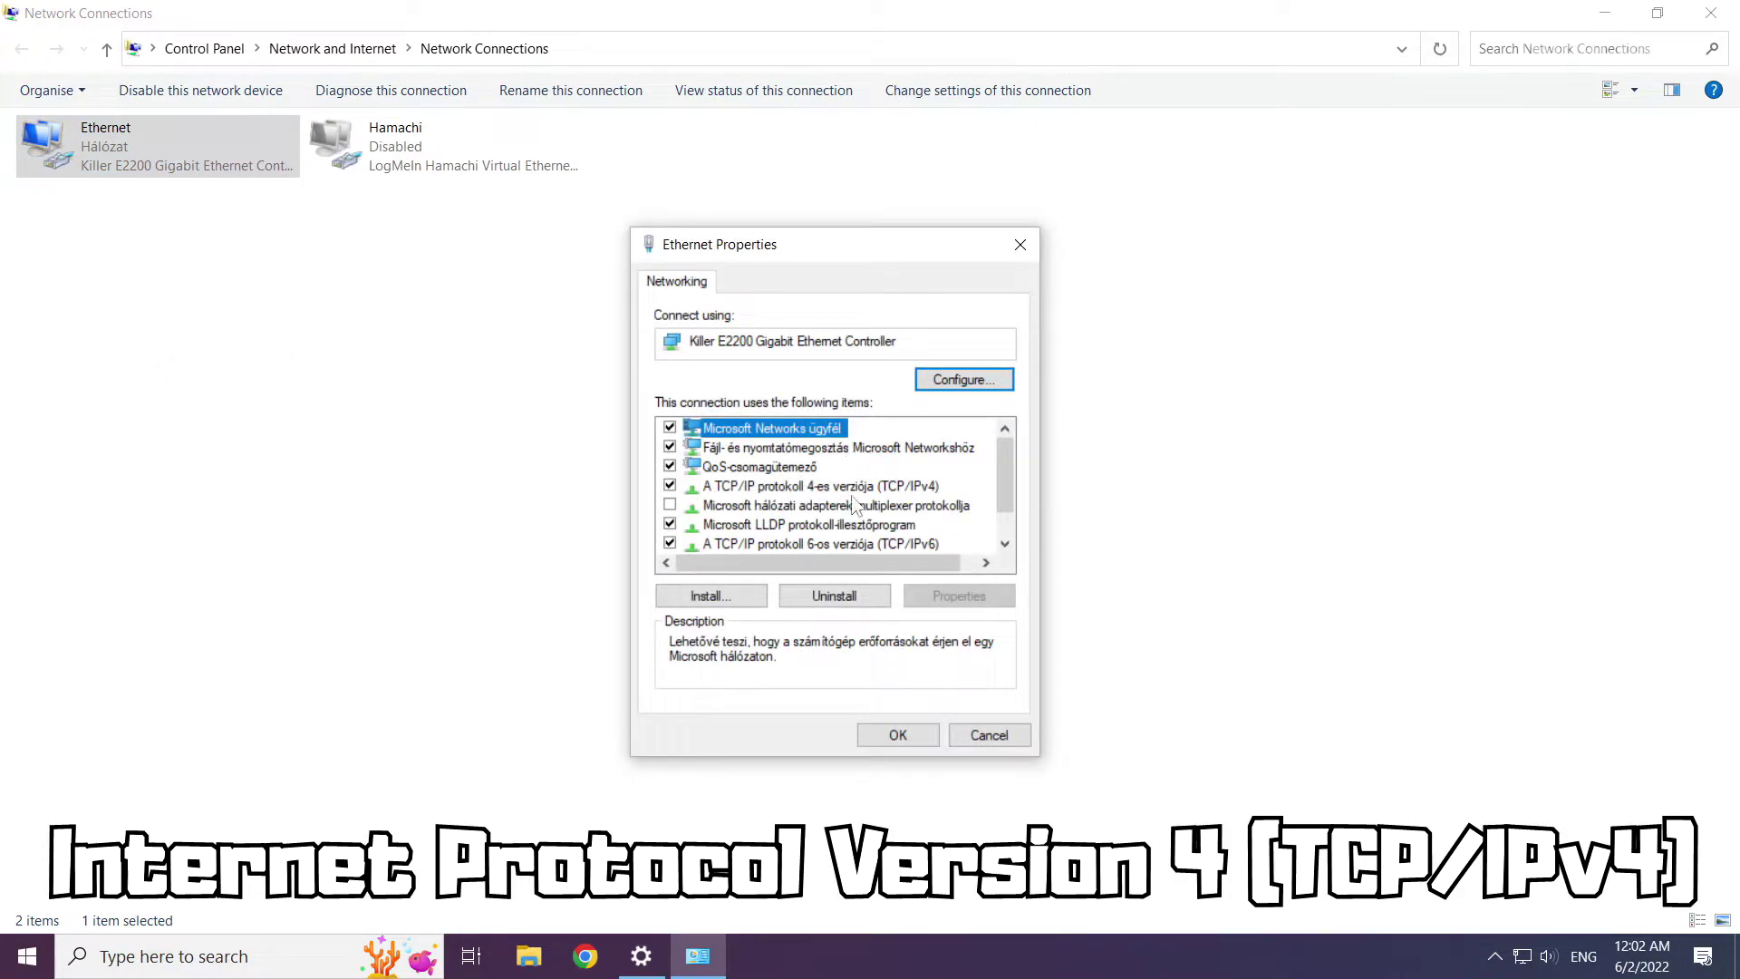
pyautogui.click(785, 490)
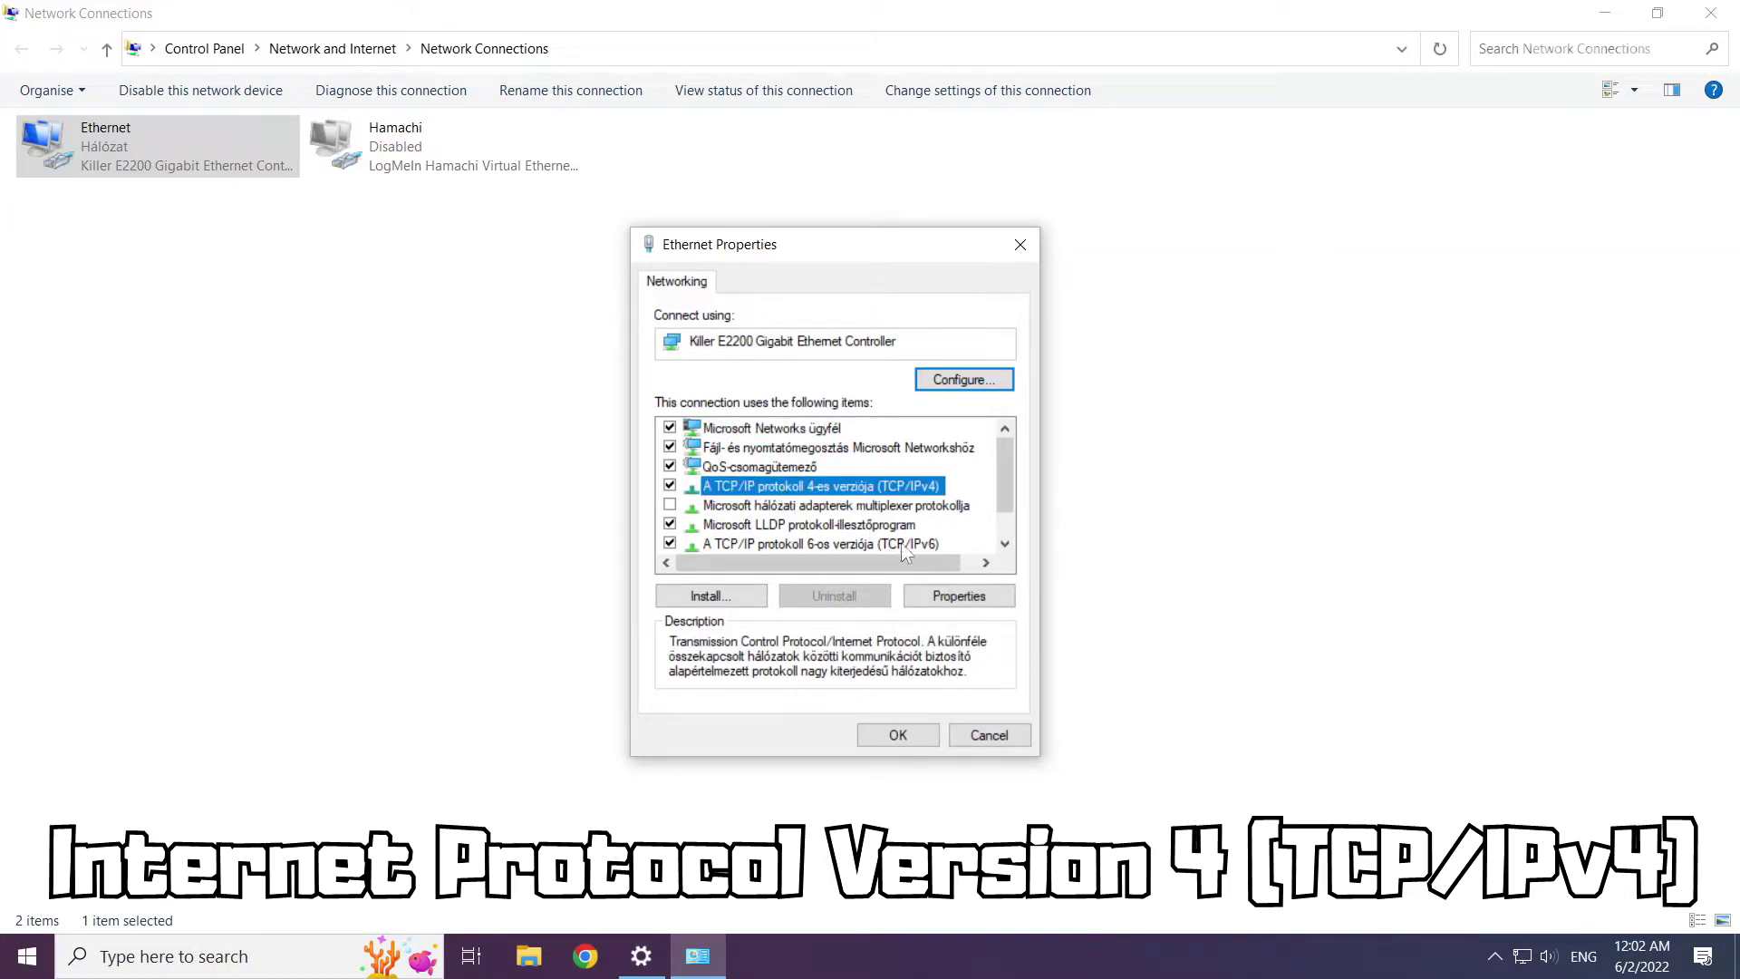
# In TCP/IPv4 properties, enter DNS servers 8.8.8.8 preferred and 8.8.4.4 alternate, then confirm.
pyautogui.click(963, 596)
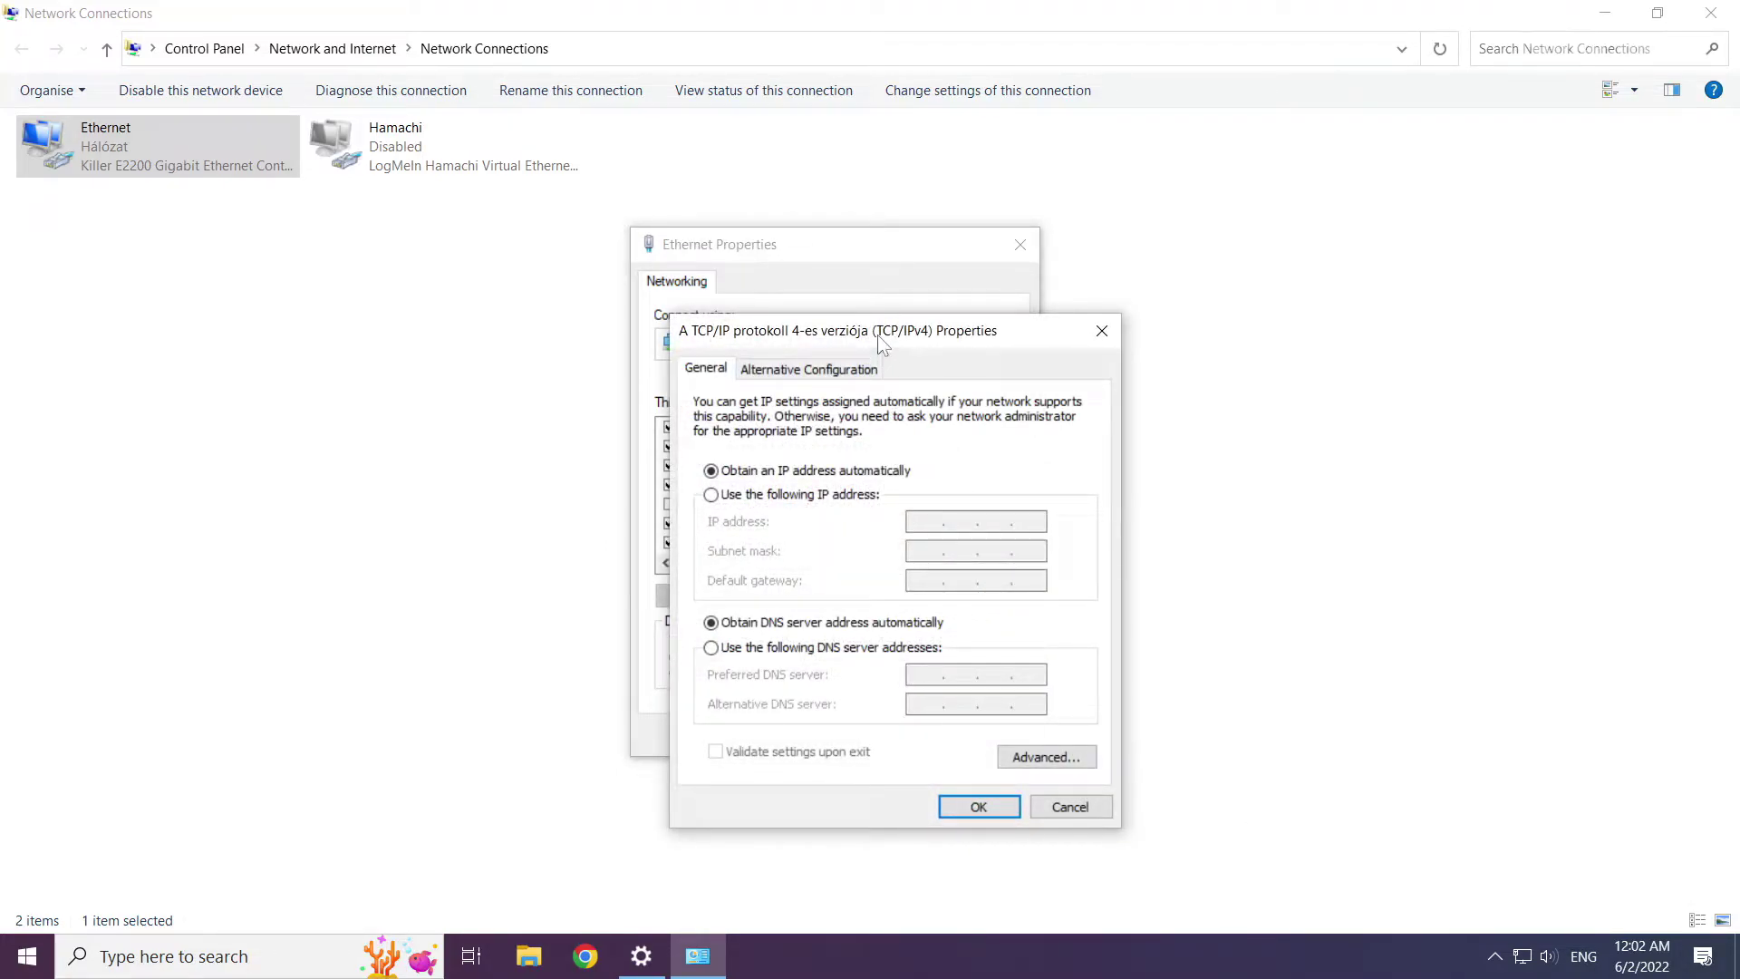
pyautogui.moveTo(877, 335); pyautogui.dragTo(819, 260)
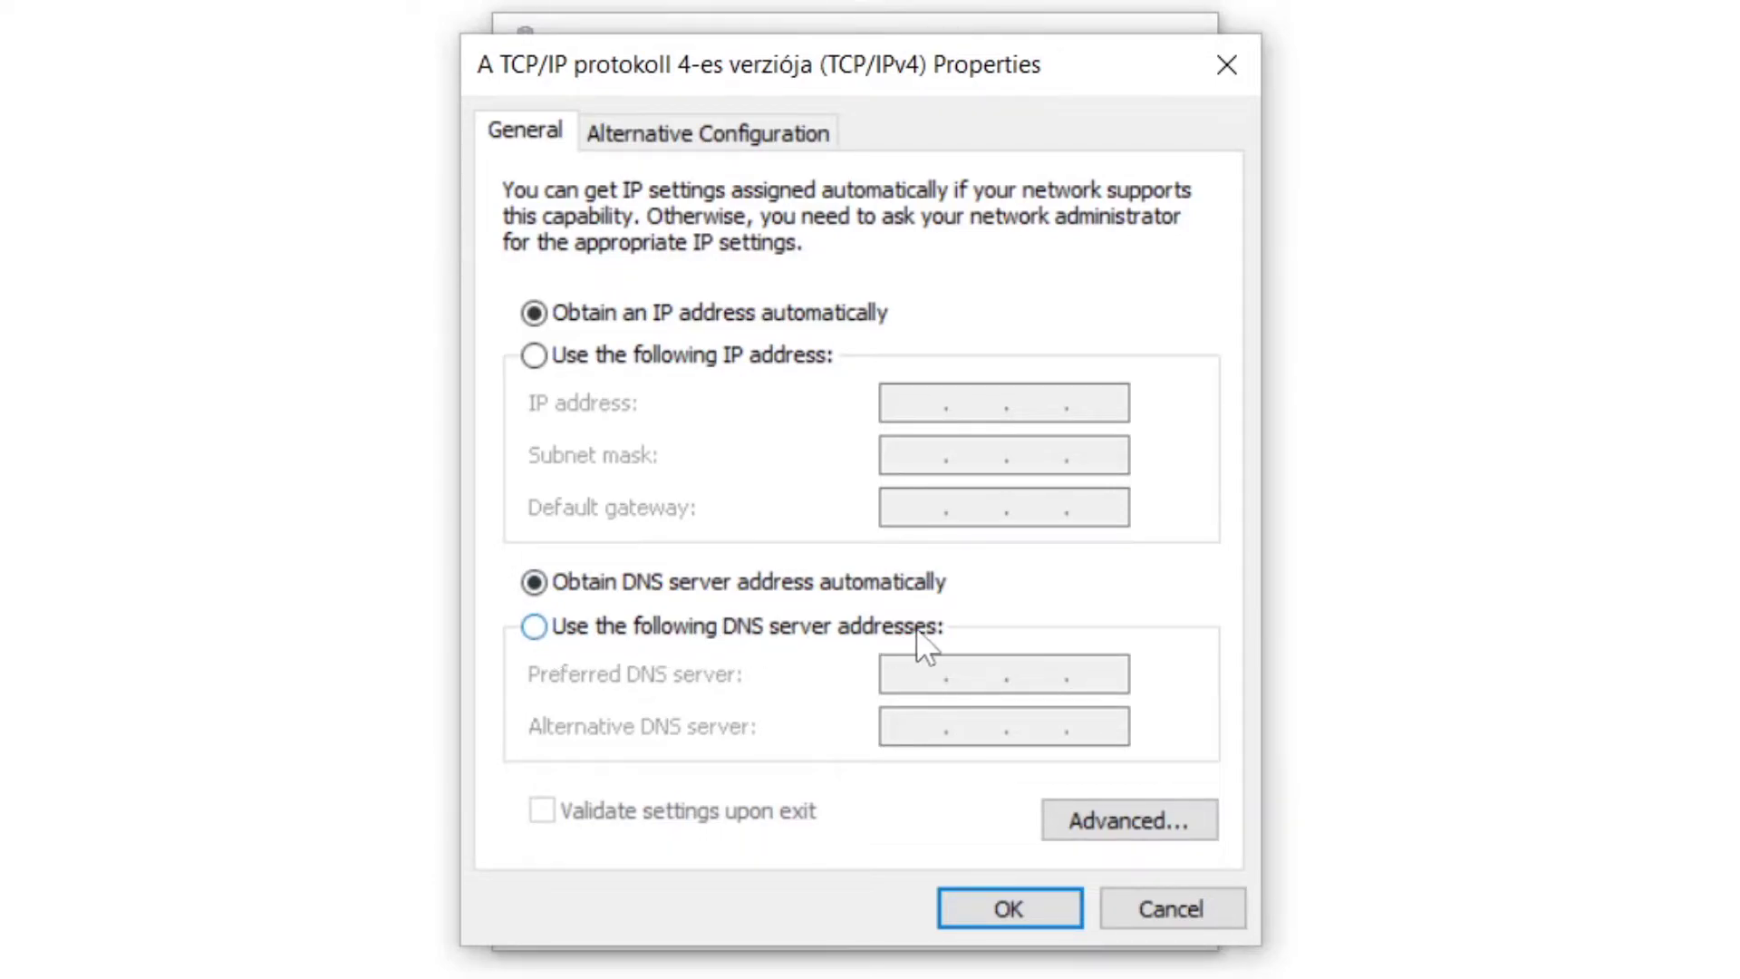
pyautogui.click(535, 627)
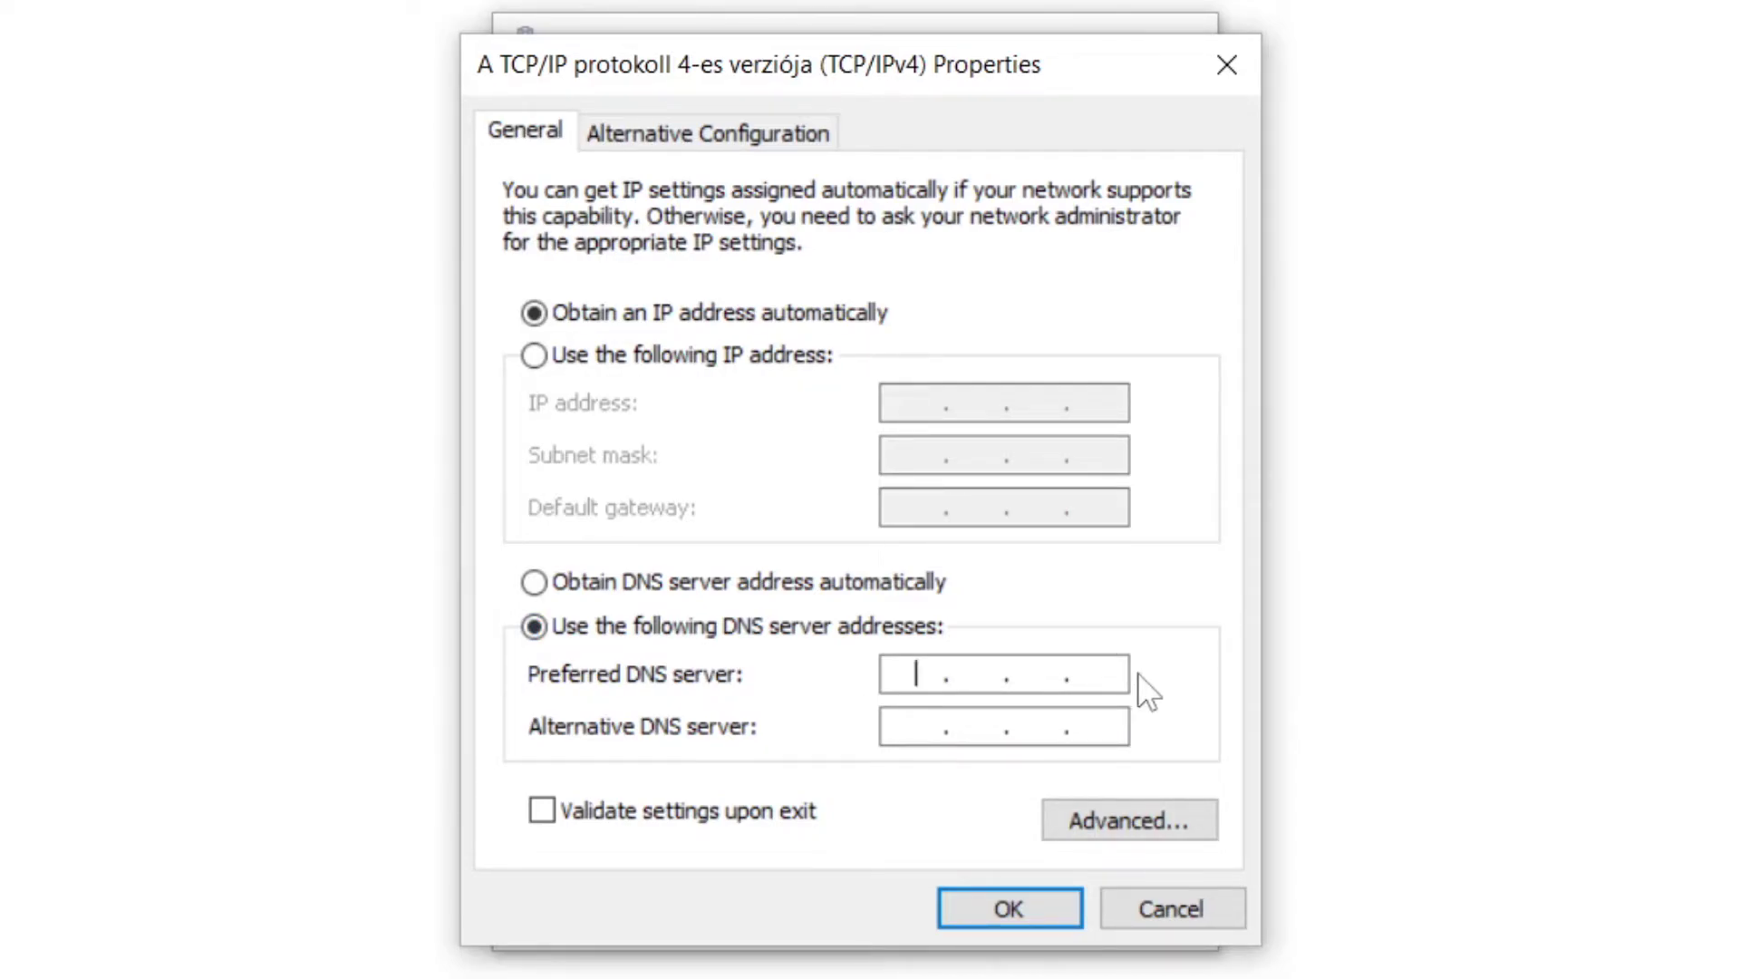
pyautogui.write('8.8.8.')
pyautogui.write('8')
pyautogui.click(928, 729)
pyautogui.write('8.8.')
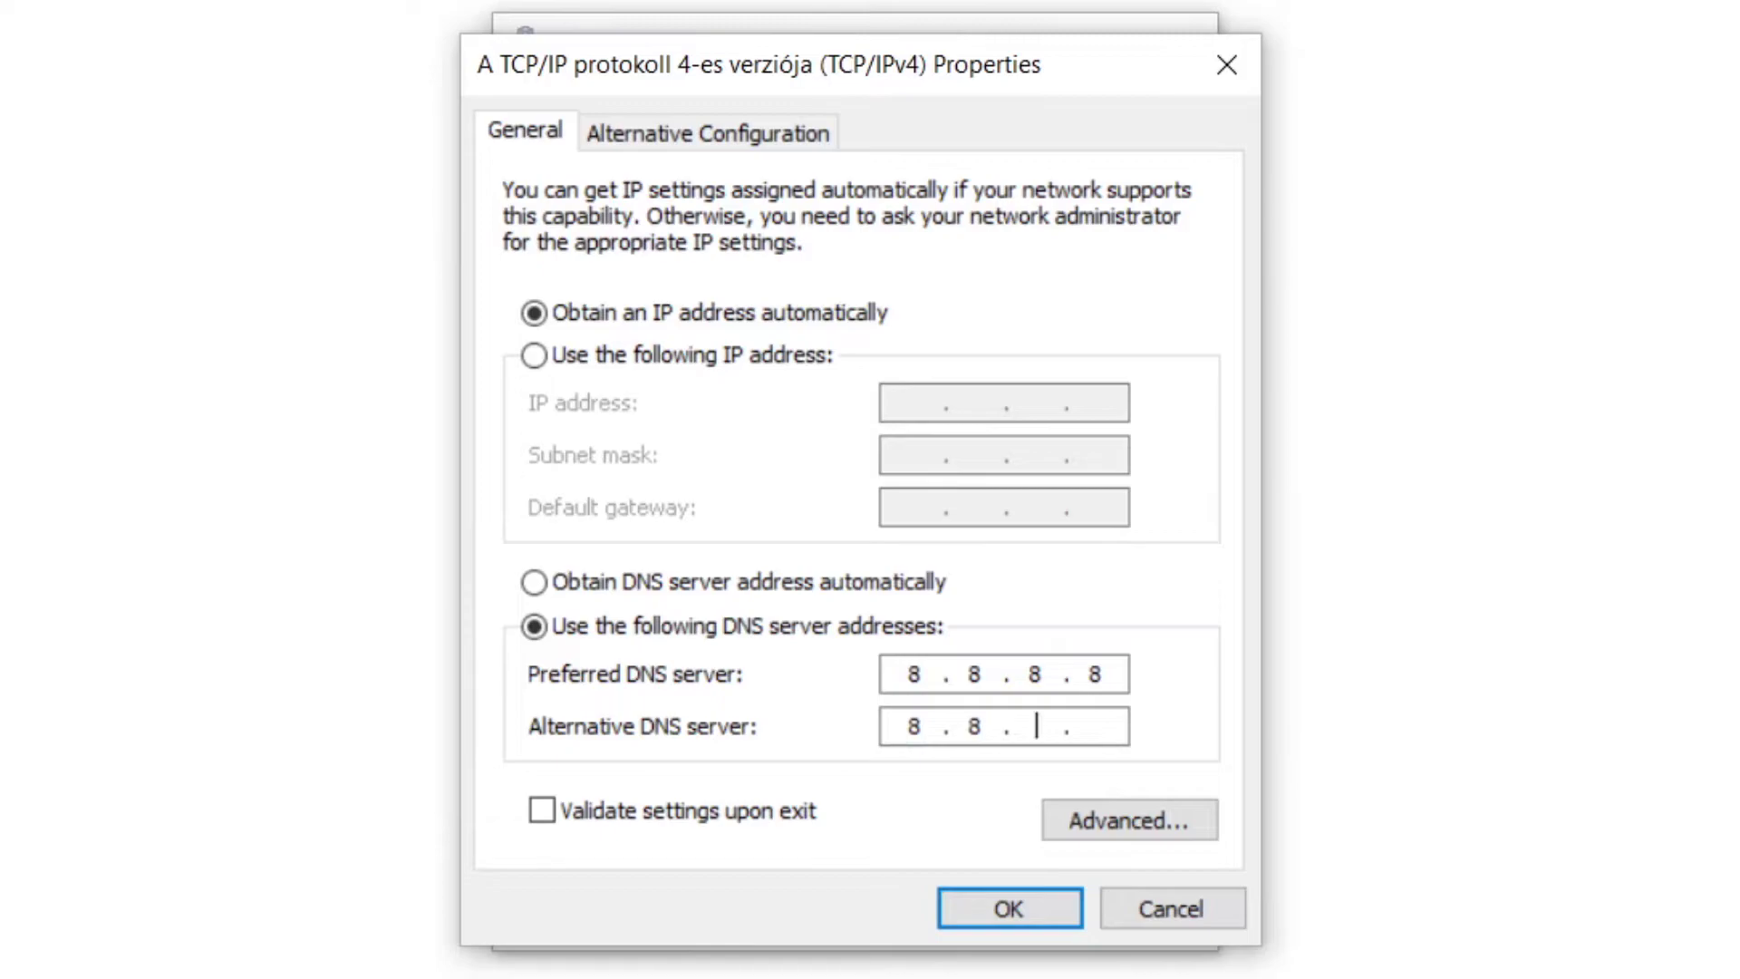
pyautogui.write('4.4')
pyautogui.click(998, 911)
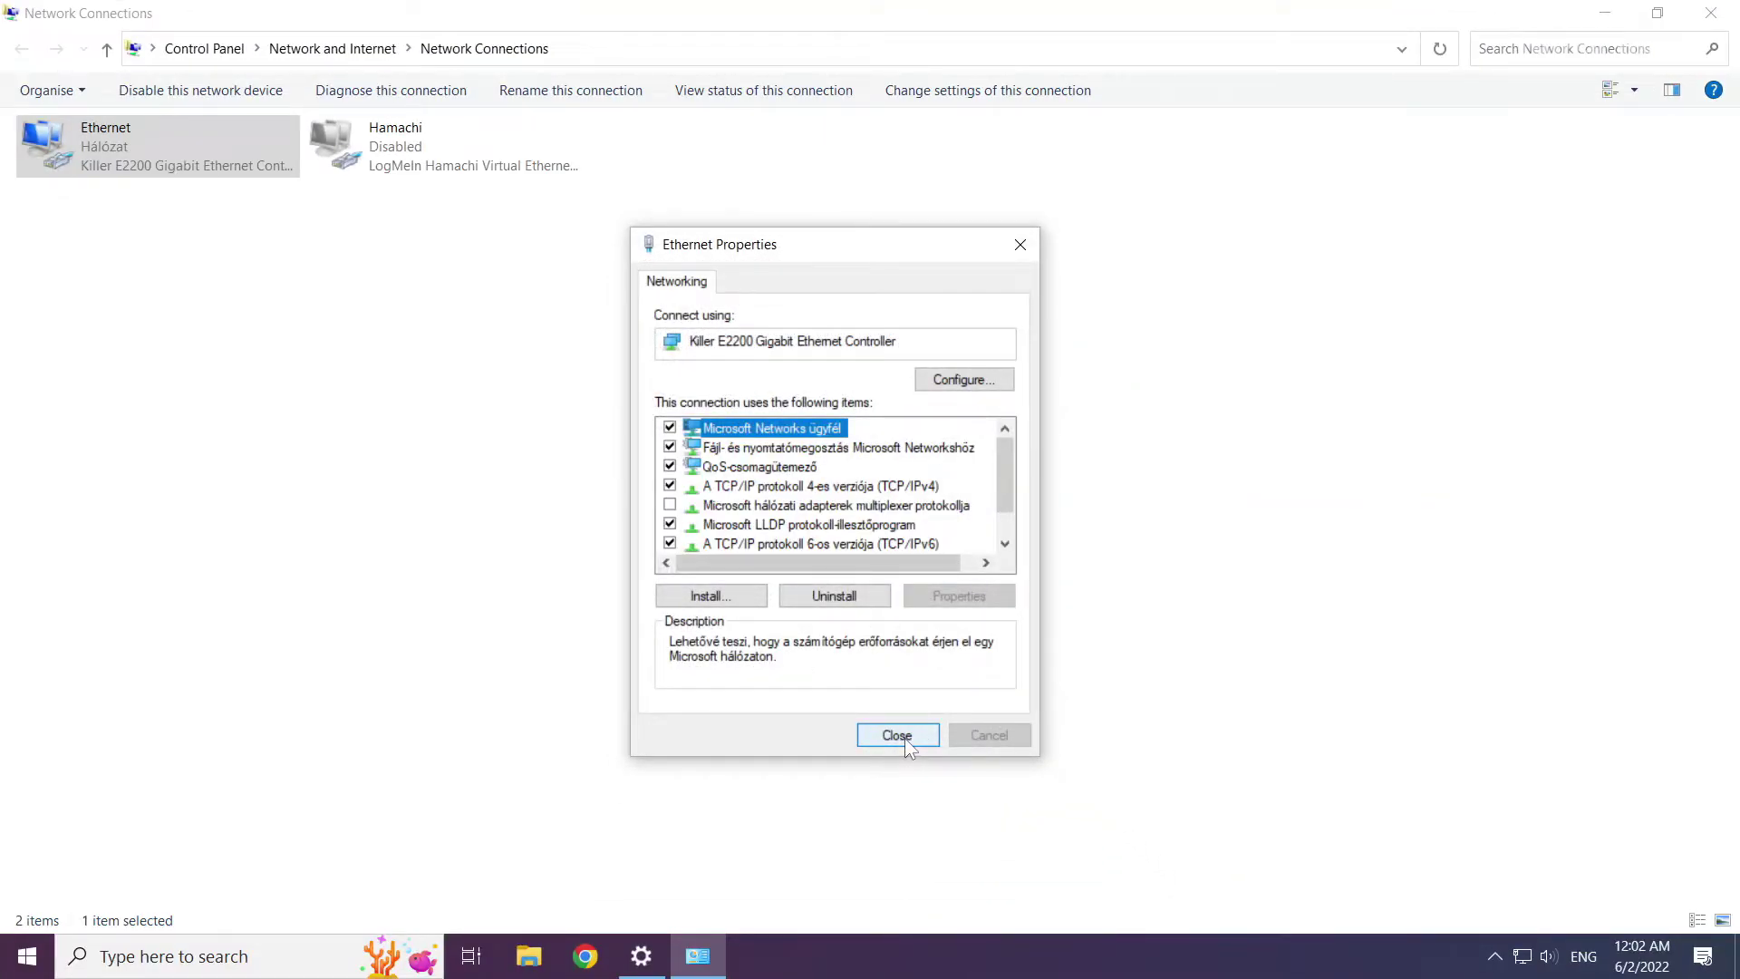
# Close Ethernet Properties, Network Connections and Settings, then open and dismiss the Start menu's power options.
pyautogui.click(902, 736)
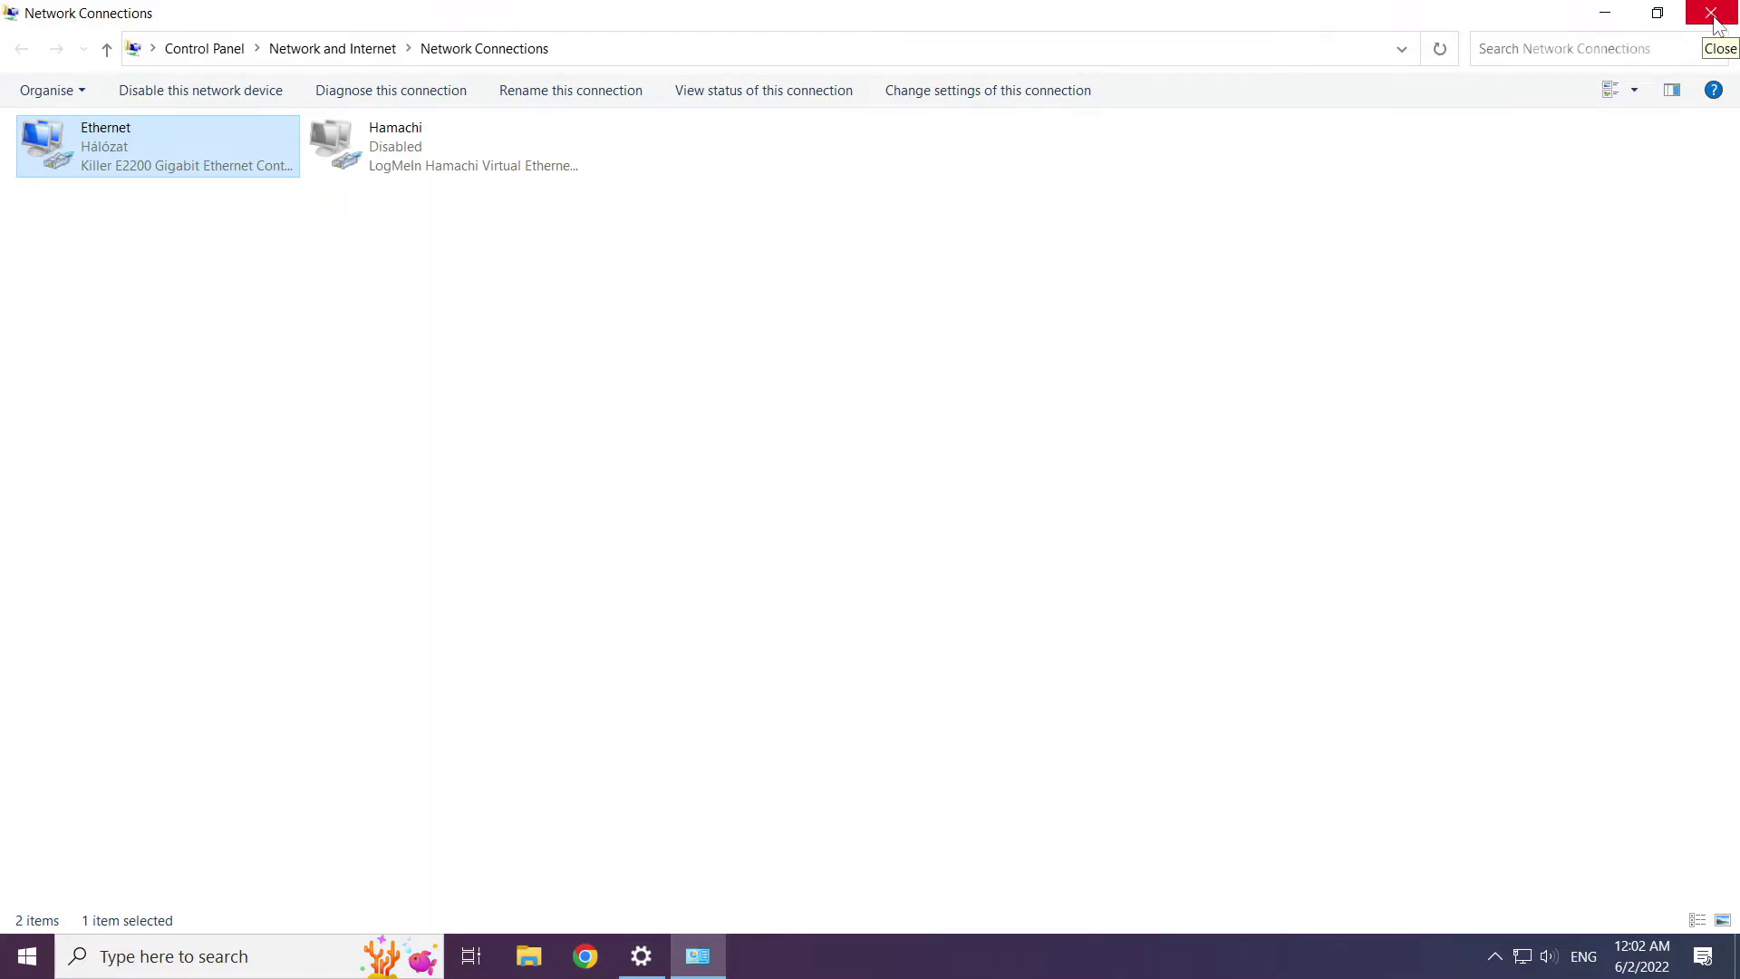
pyautogui.click(1717, 27)
pyautogui.click(1717, 27)
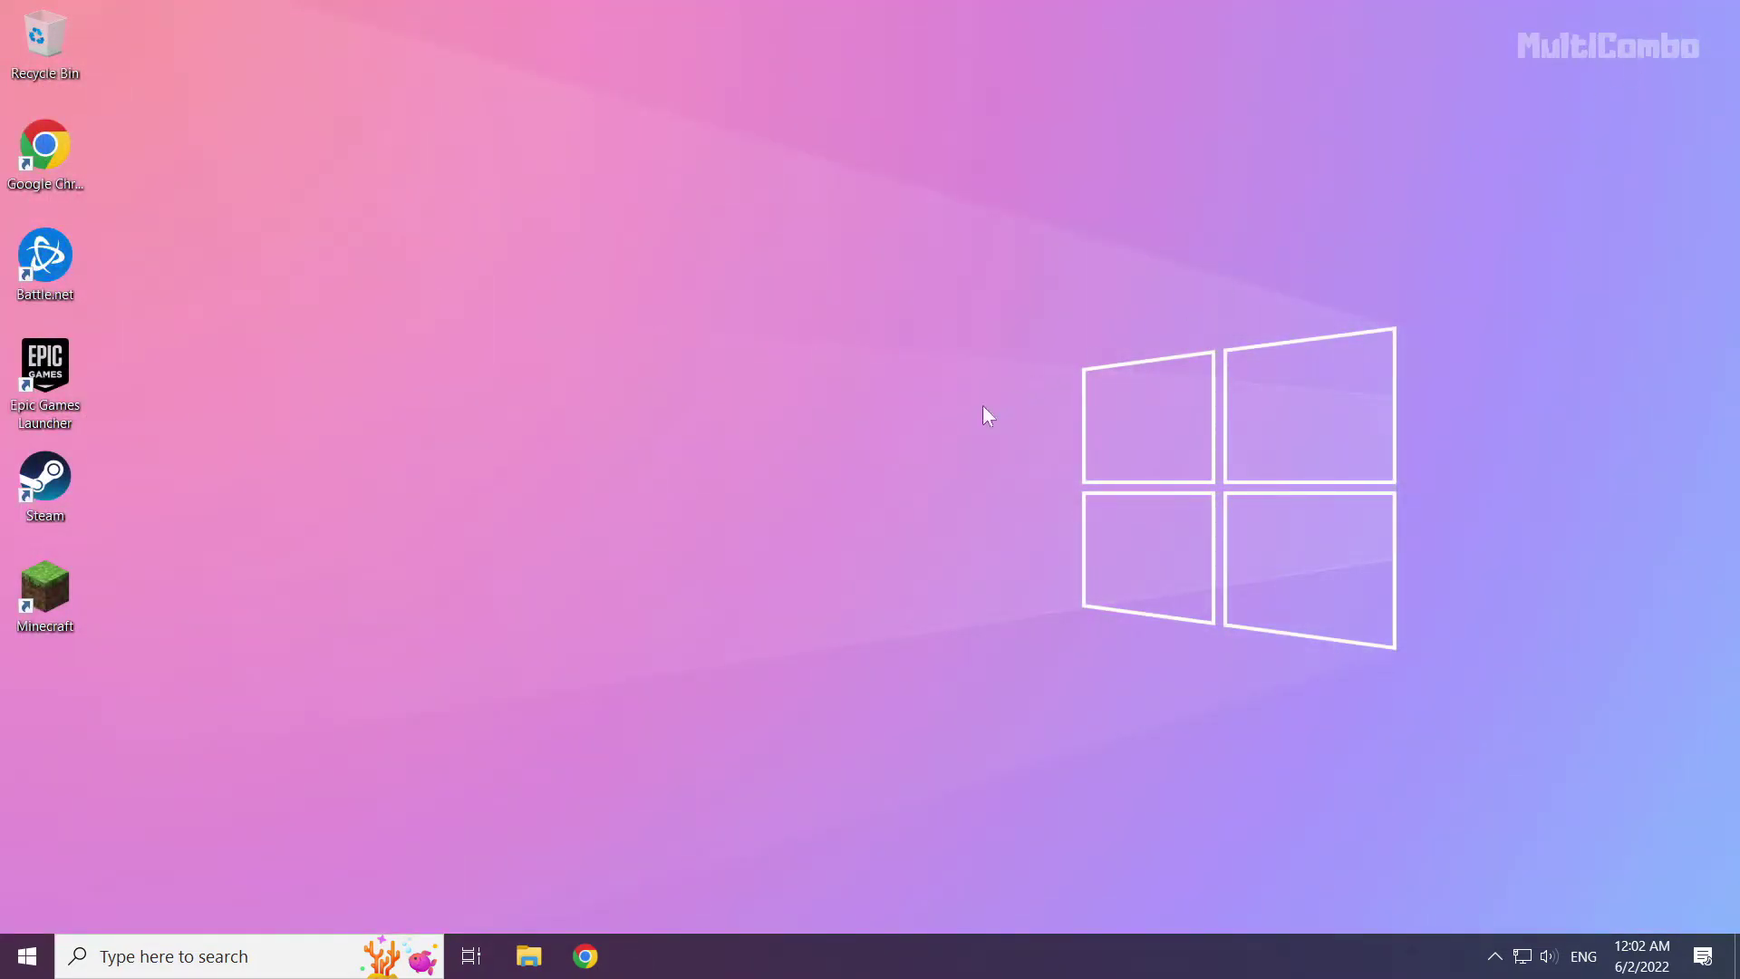
pyautogui.click(26, 956)
pyautogui.click(27, 908)
# Search Windows for 'network reset' and open the Network reset settings page.
pyautogui.click(179, 962)
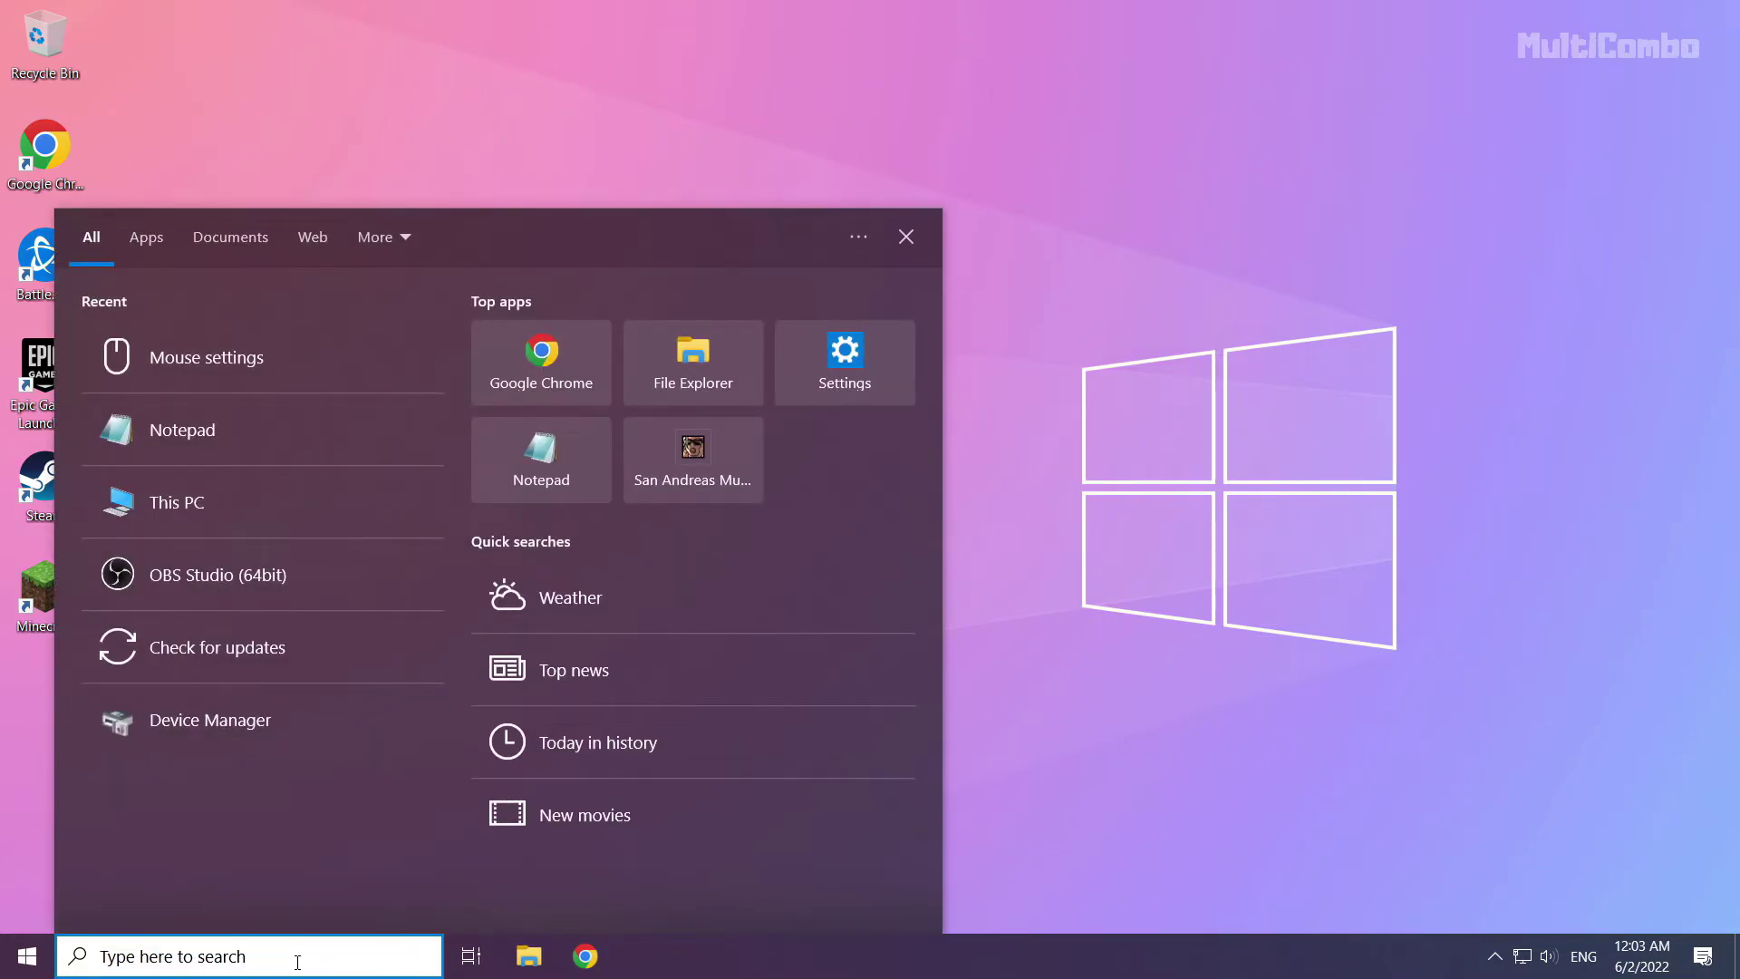
pyautogui.write('neto')
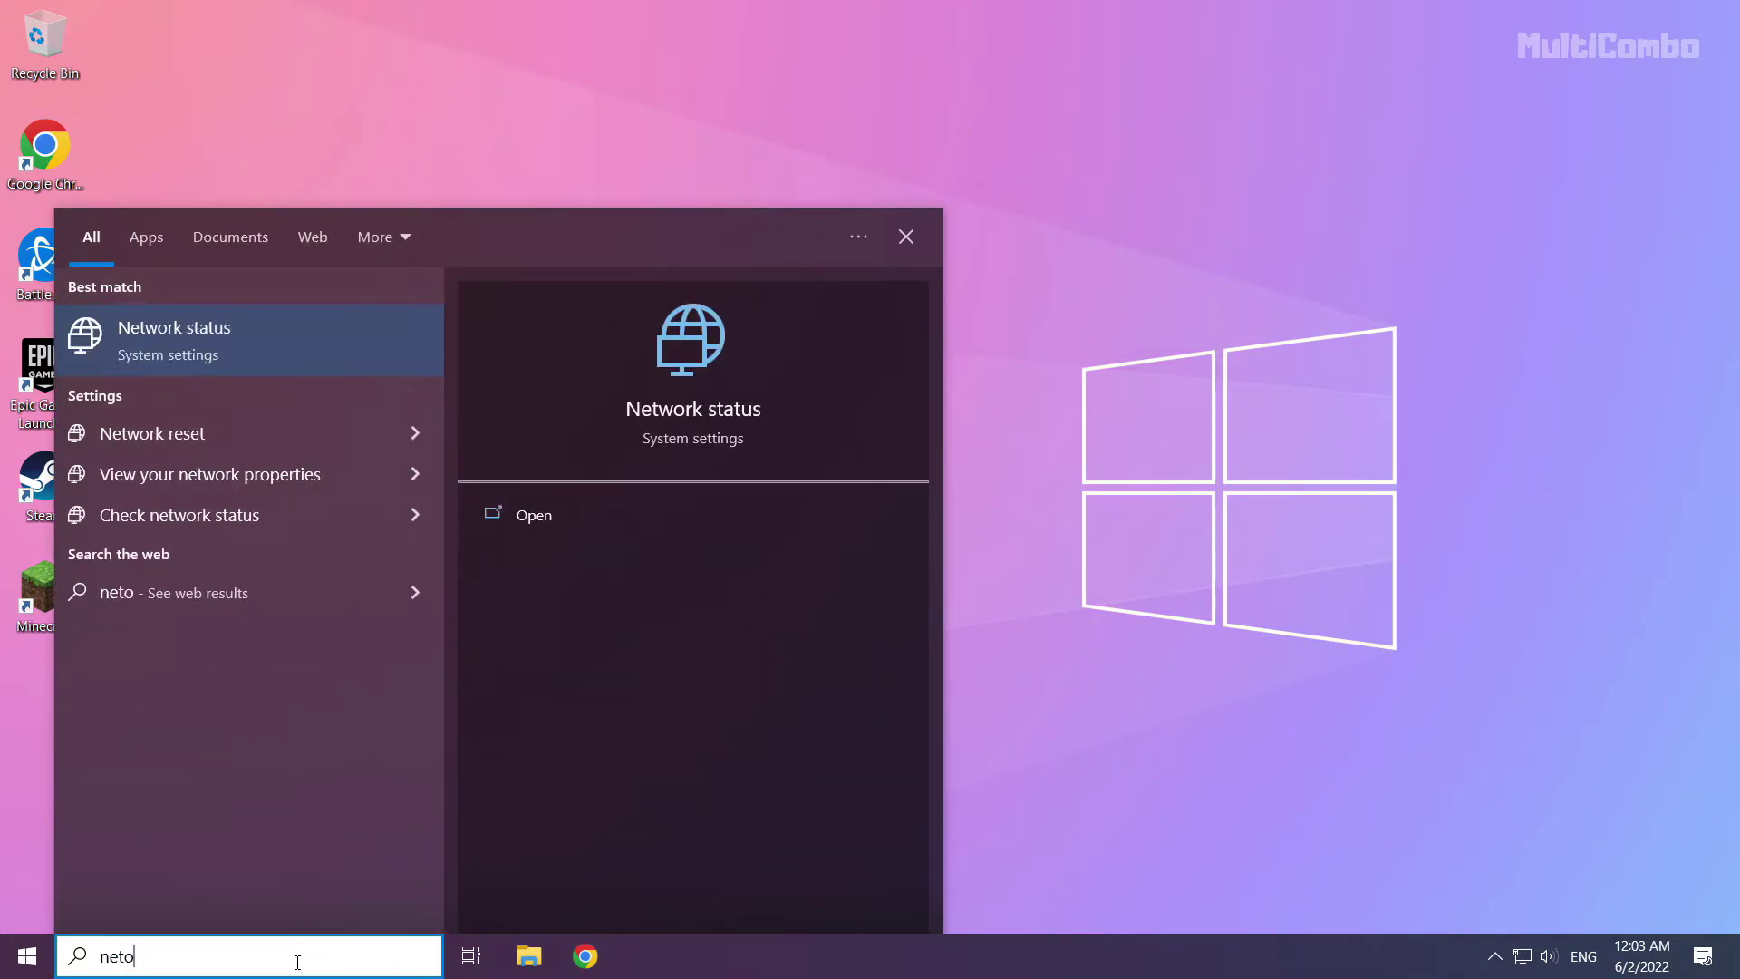
pyautogui.write('wrk')
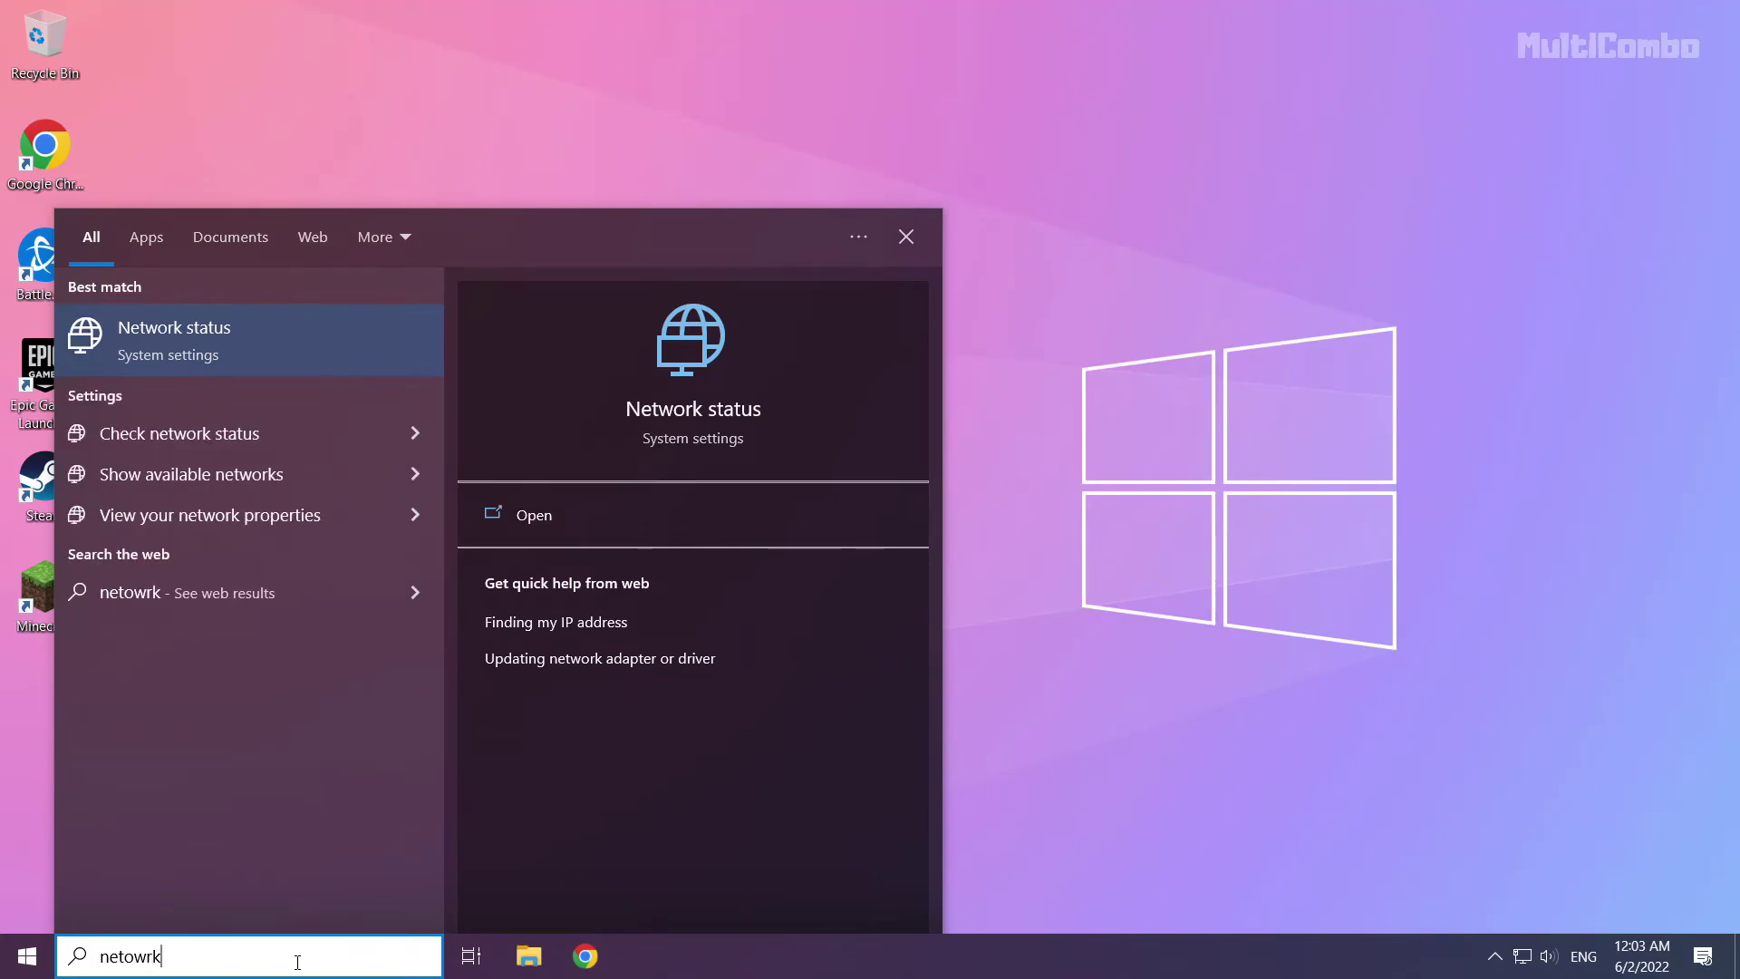
pyautogui.write(' reset')
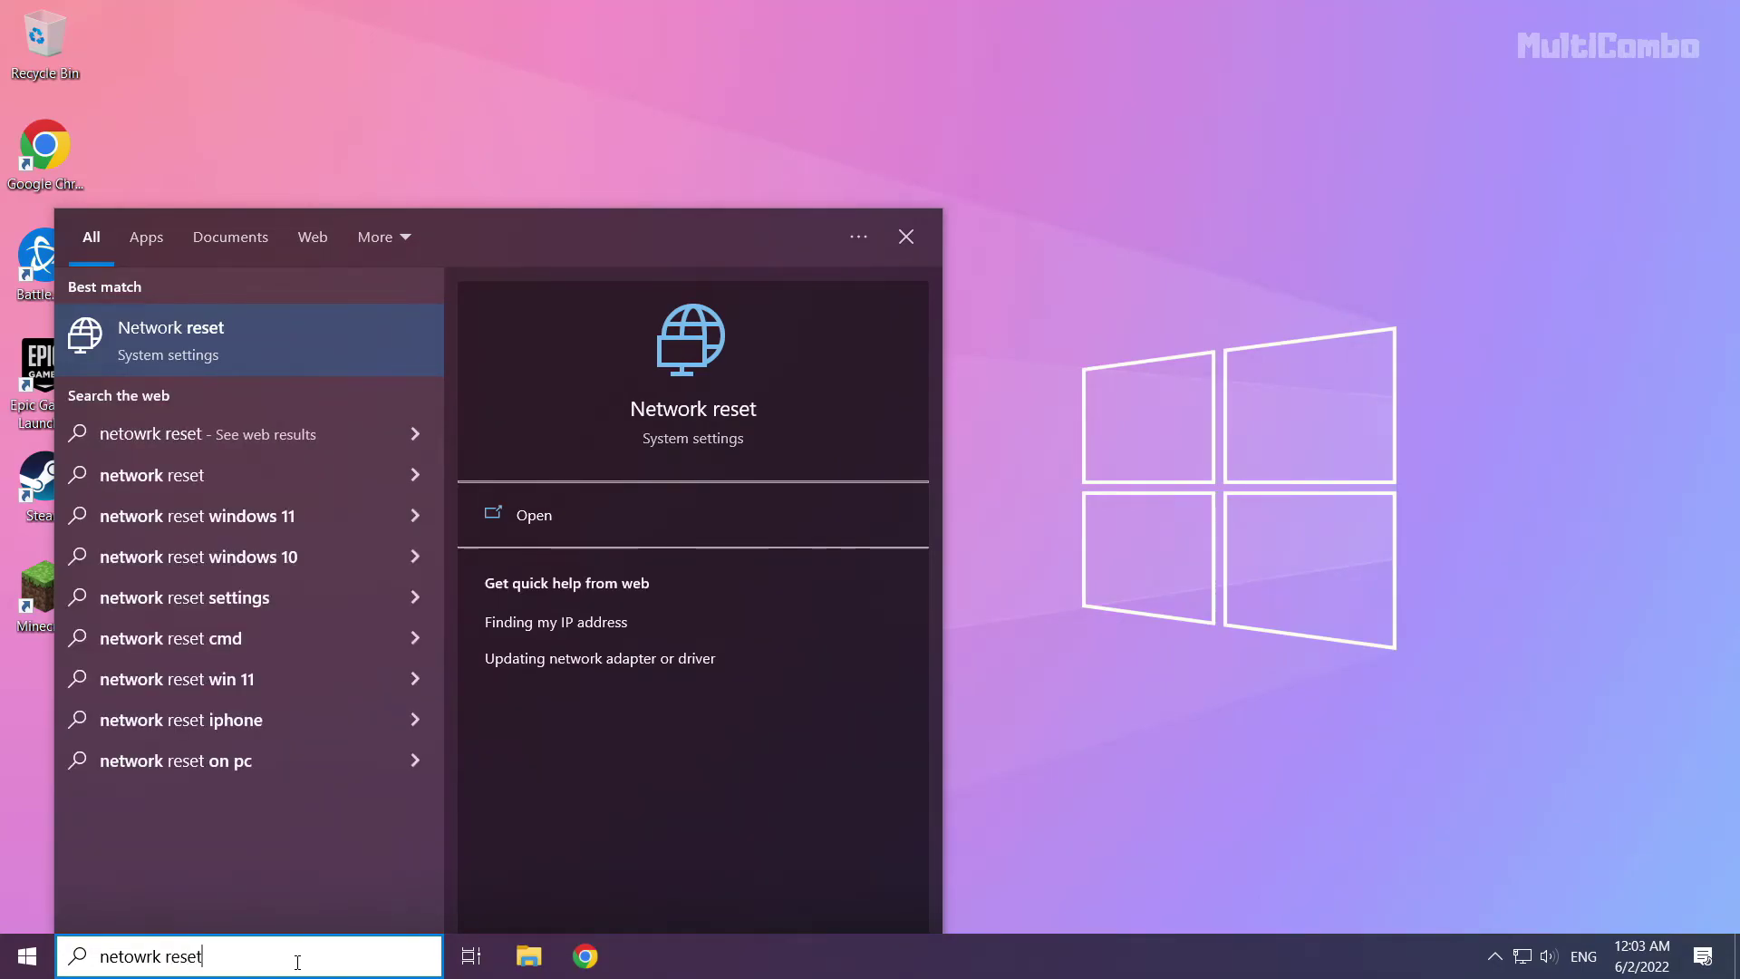
pyautogui.click(297, 346)
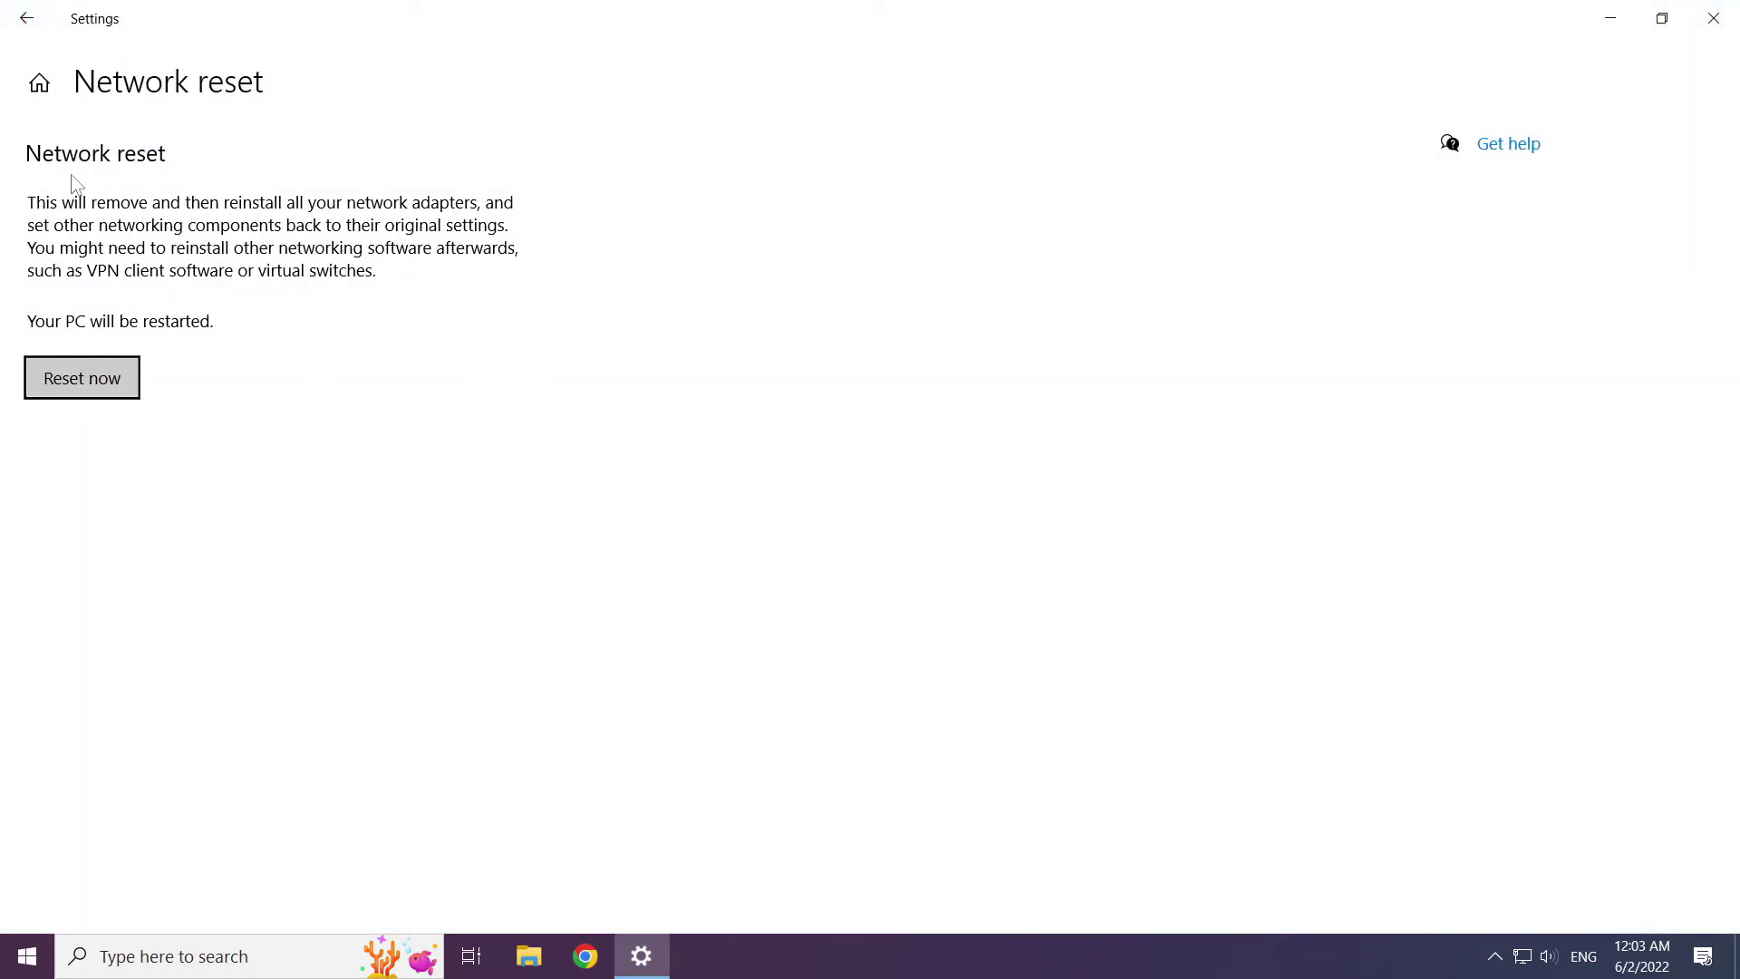
# Confirm Reset now, dismiss the five-minute sign-out notice, and close Settings.
pyautogui.click(93, 383)
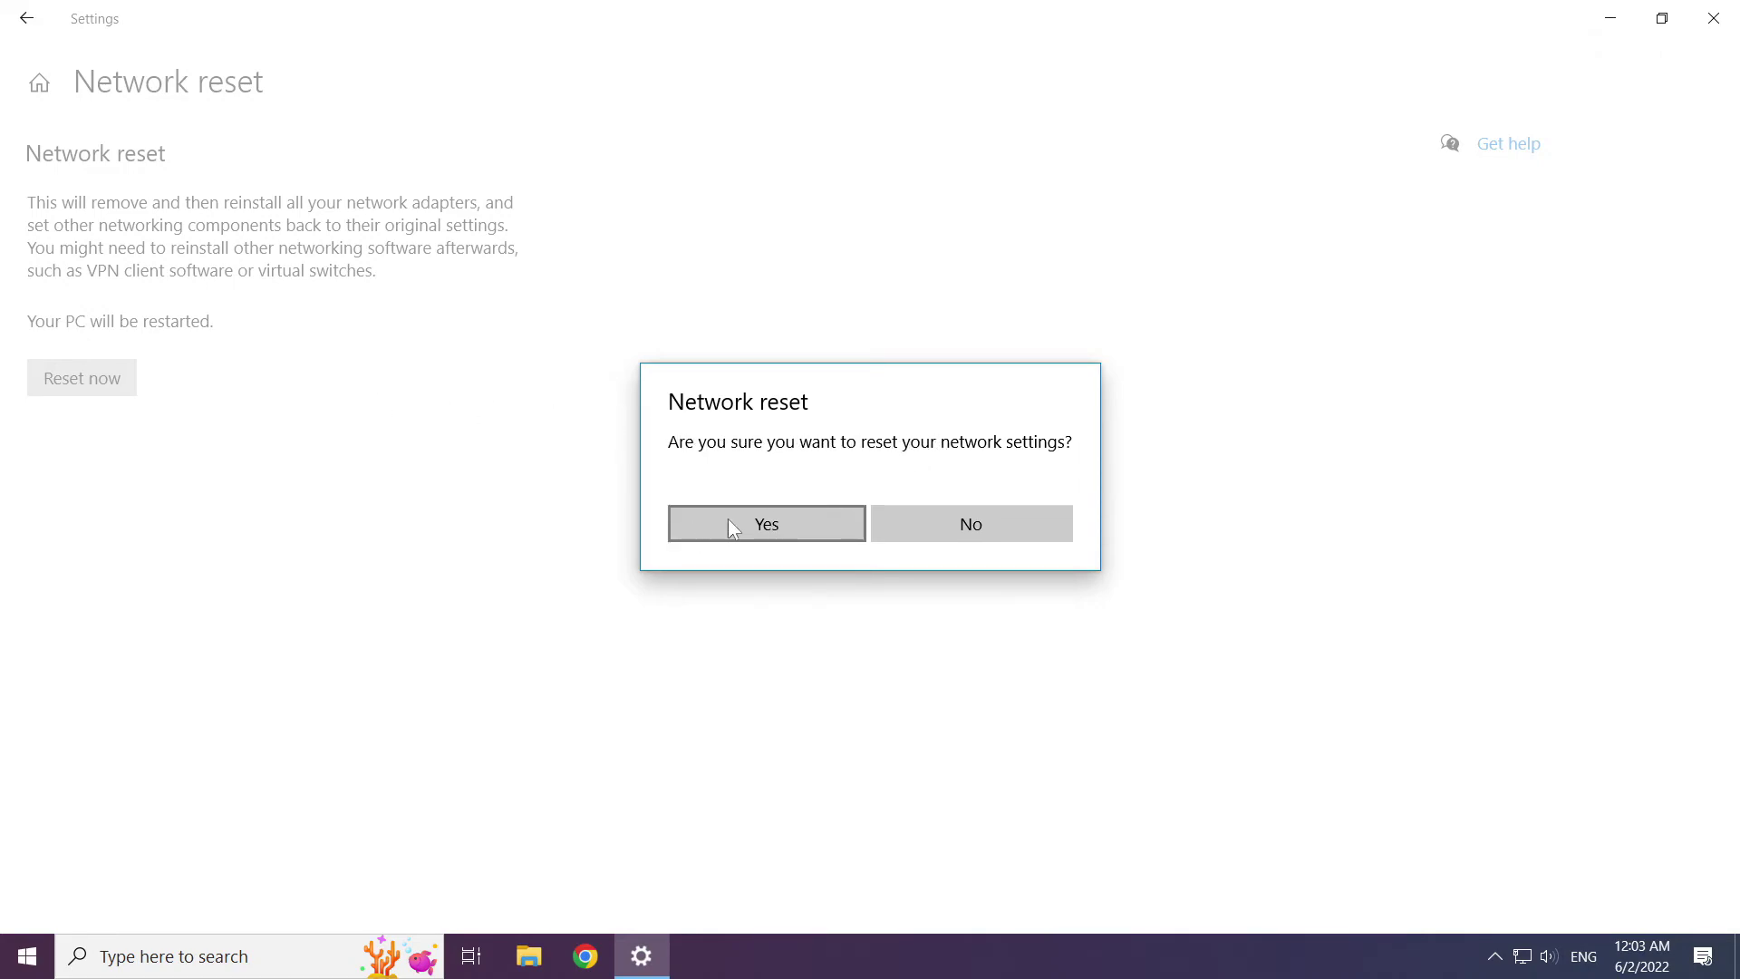
pyautogui.click(774, 525)
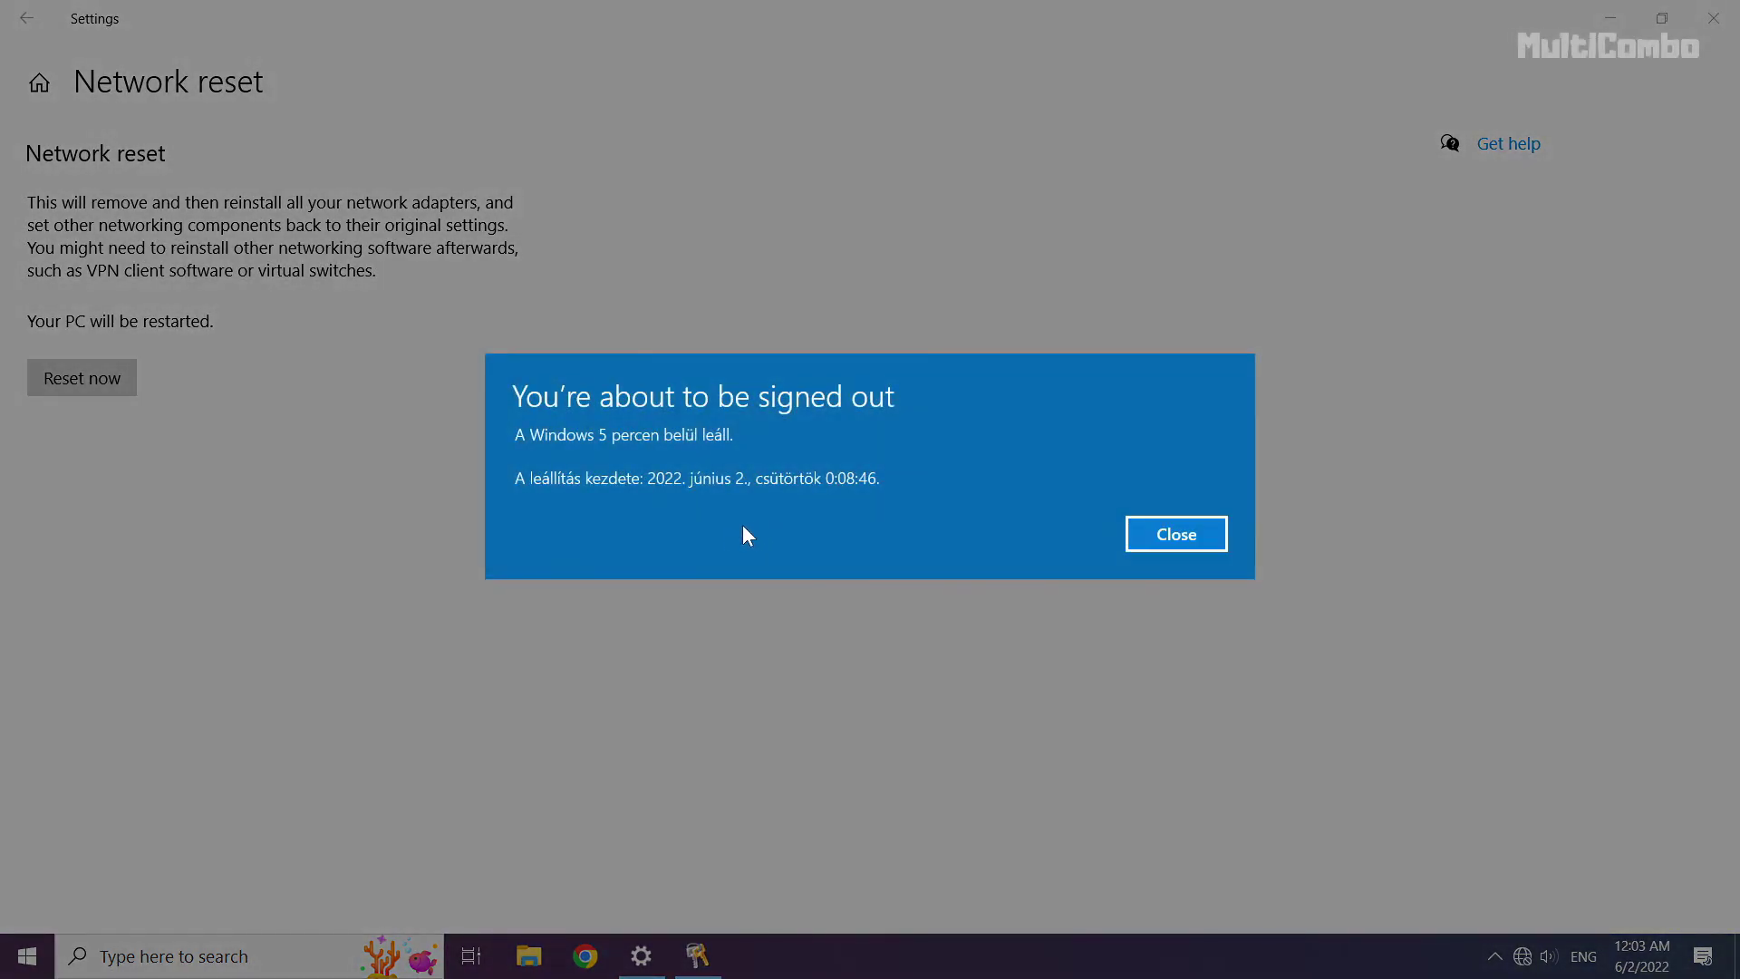
pyautogui.click(1192, 542)
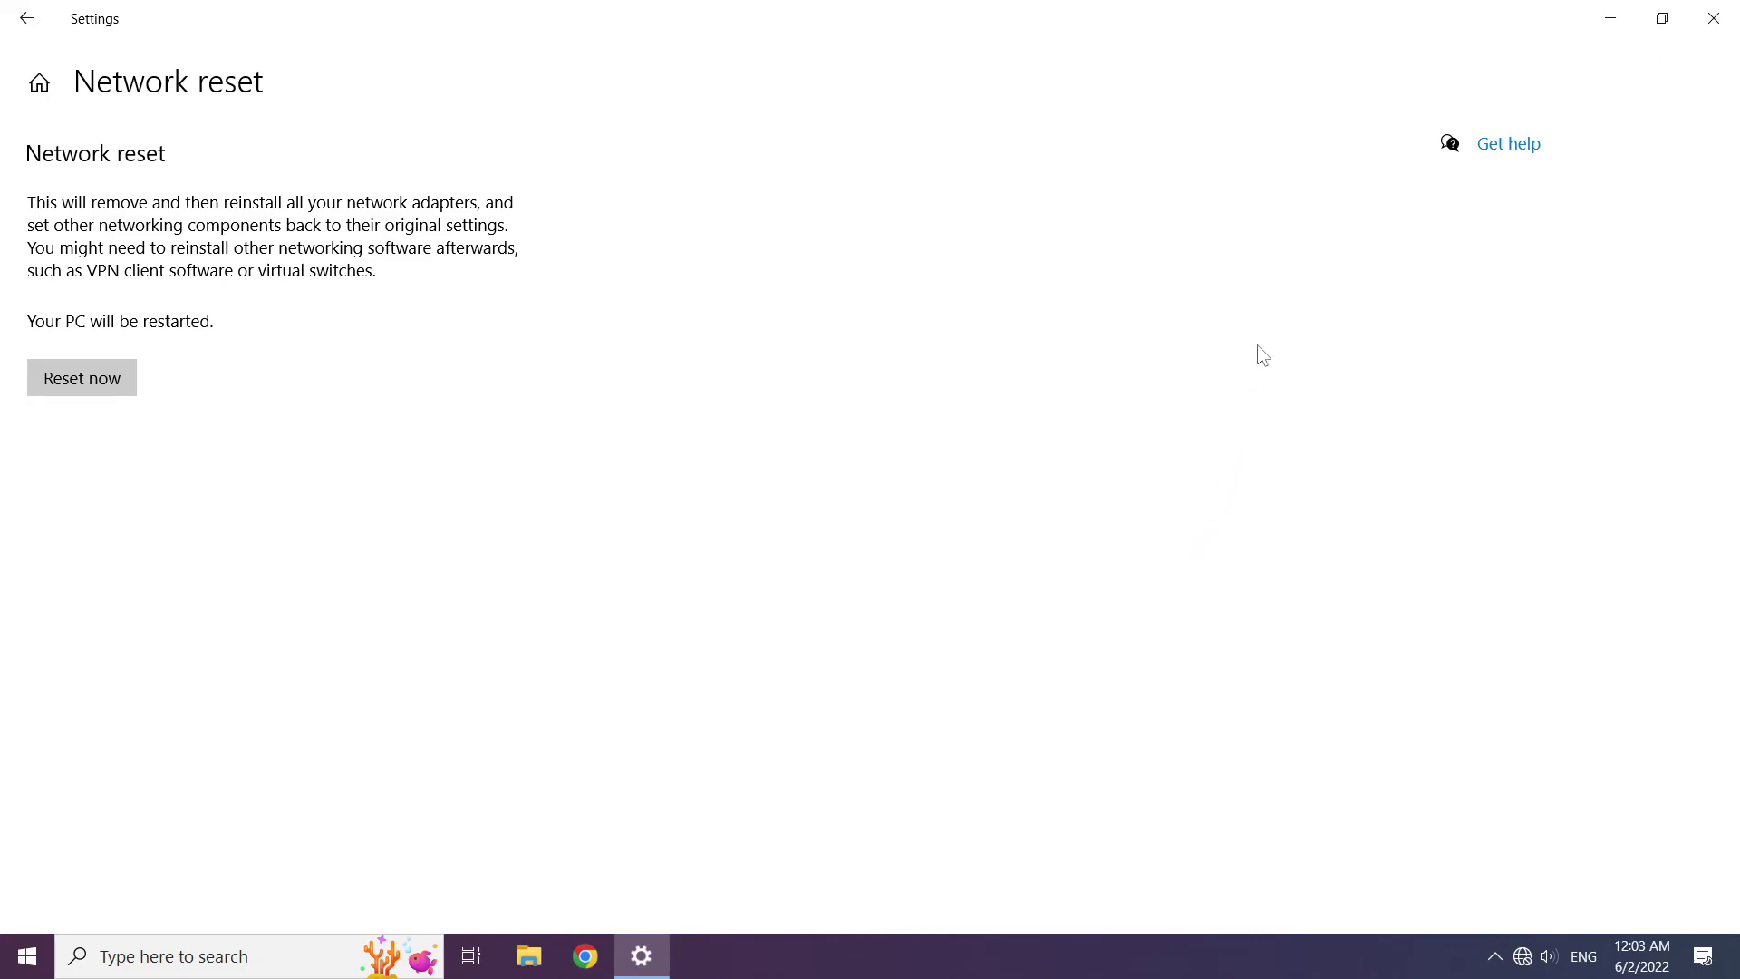
pyautogui.click(1717, 19)
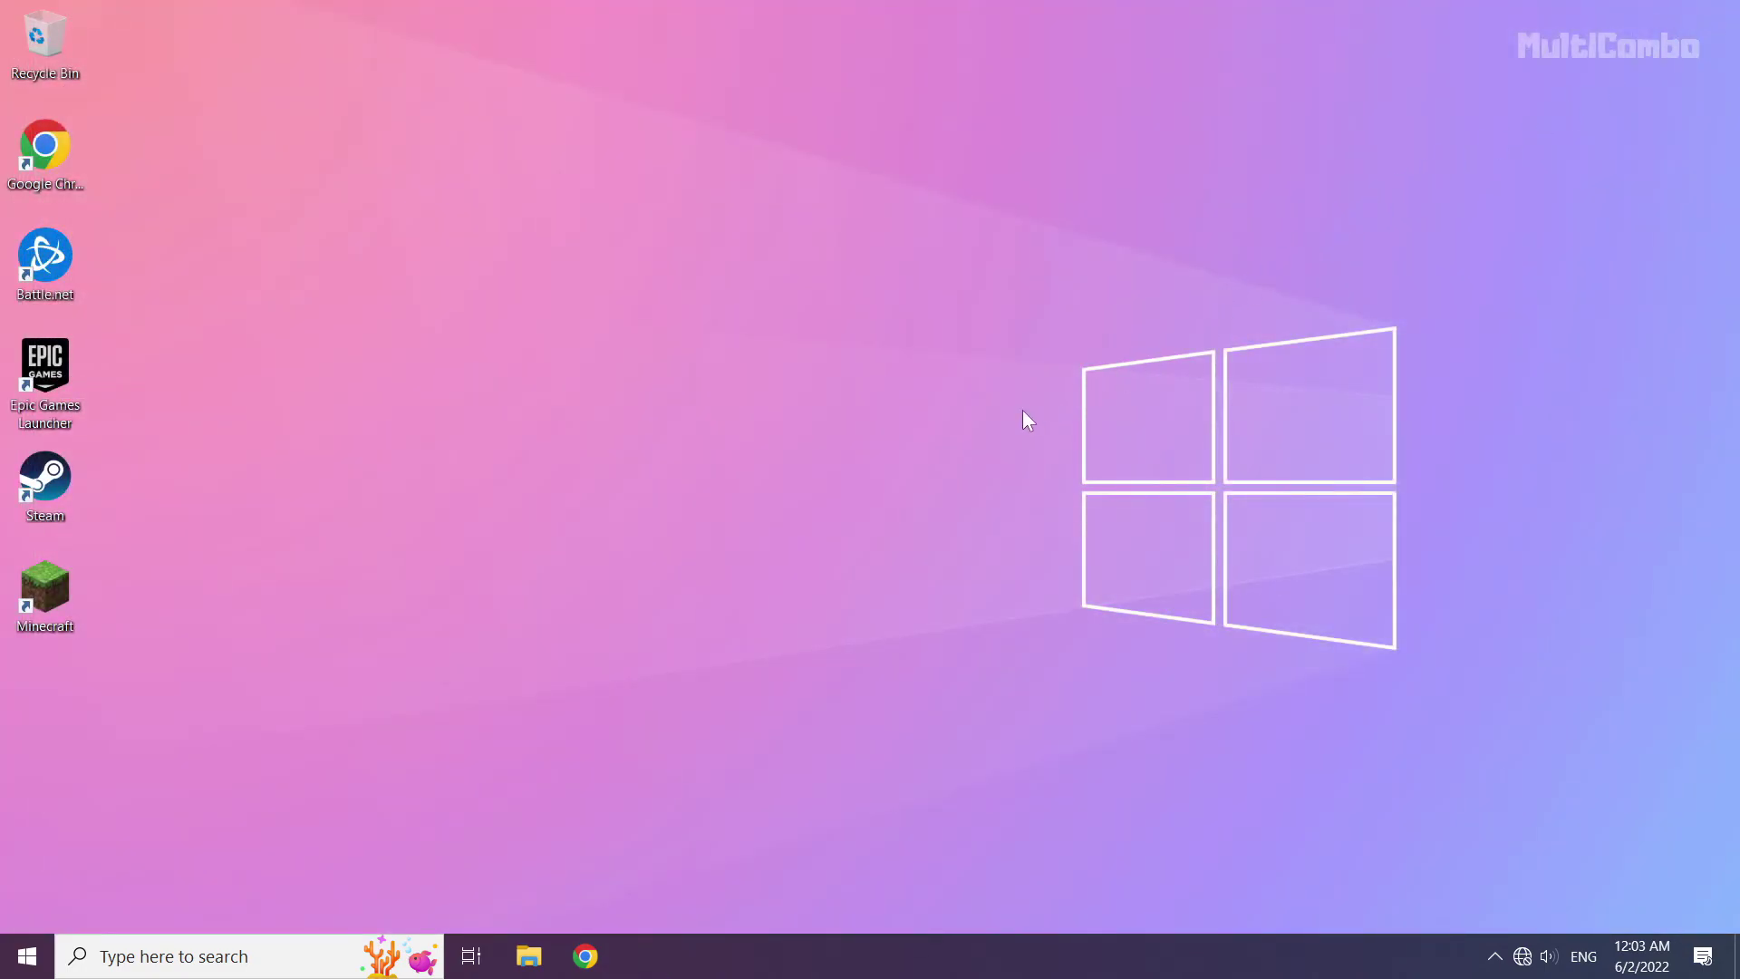